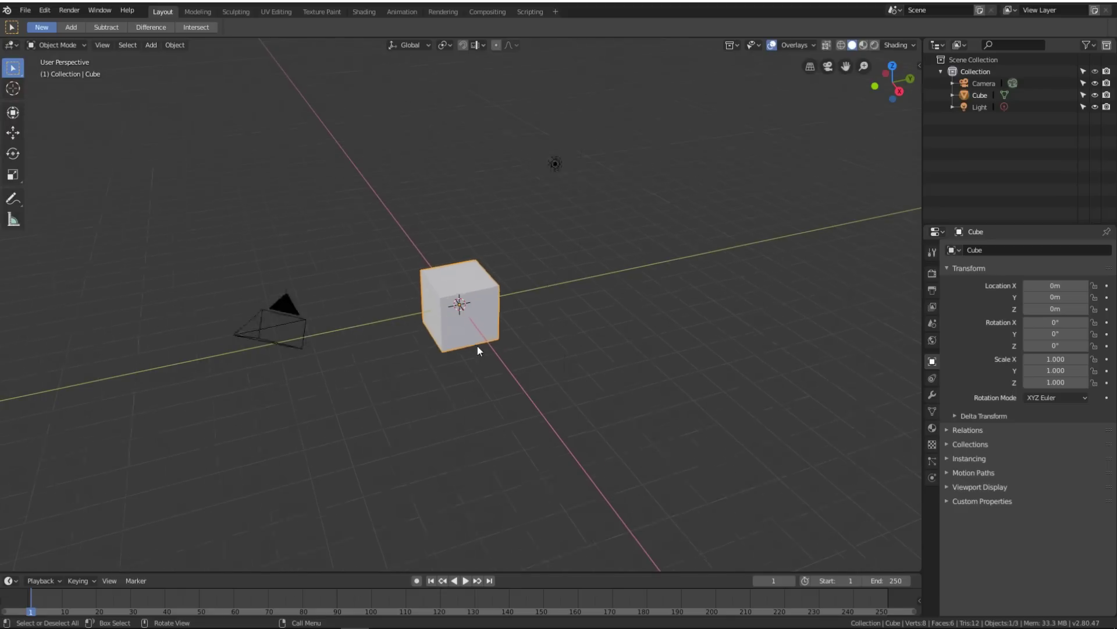
Step: Select every object in the default scene and delete them all
{"action": "mouse_move", "coordinate": [477, 346]}
{"action": "middle_mouse_down"}
{"action": "mouse_move", "coordinate": [456, 362]}
{"action": "mouse_move", "coordinate": [499, 356]}
{"action": "mouse_move", "coordinate": [487, 356]}
{"action": "middle_mouse_up"}
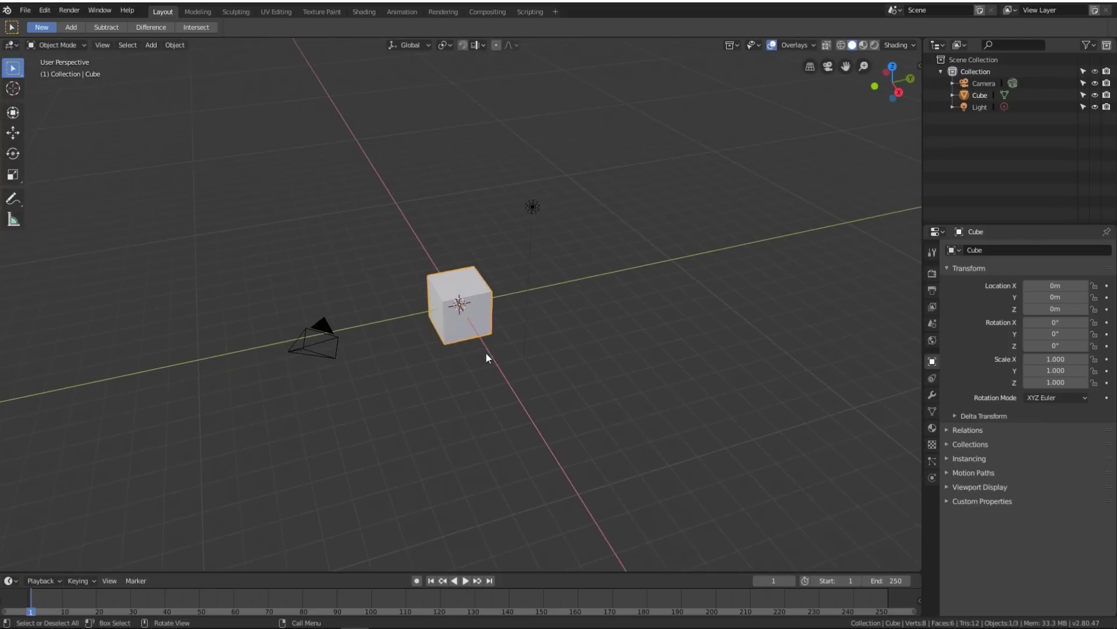
{"action": "left_click", "coordinate": [128, 47]}
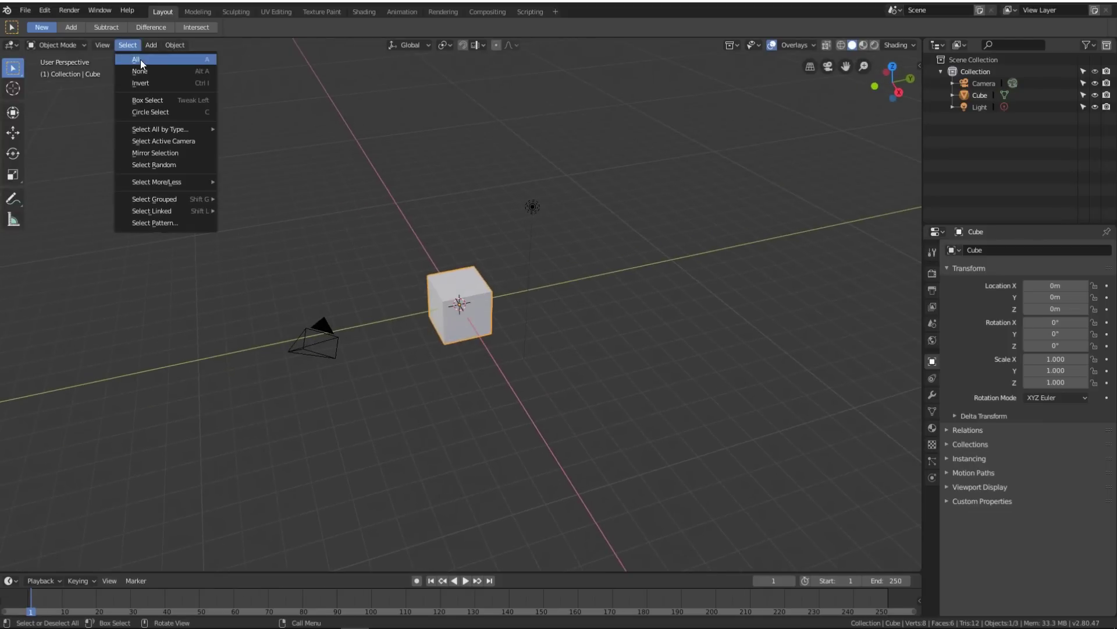
{"action": "left_click", "coordinate": [141, 59]}
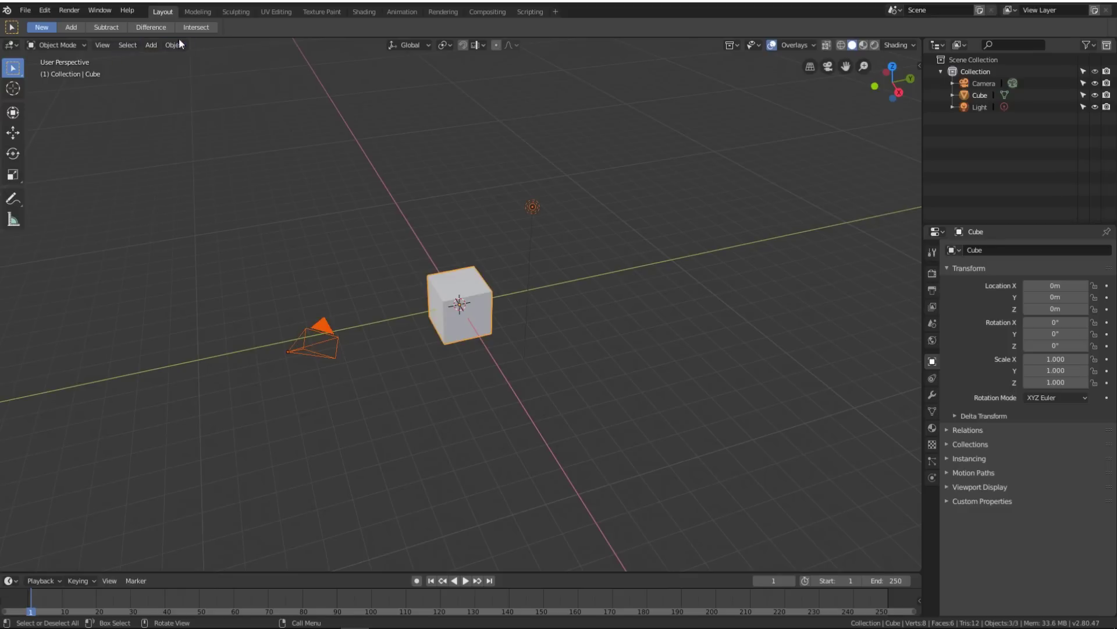
{"action": "key", "text": "Delete"}
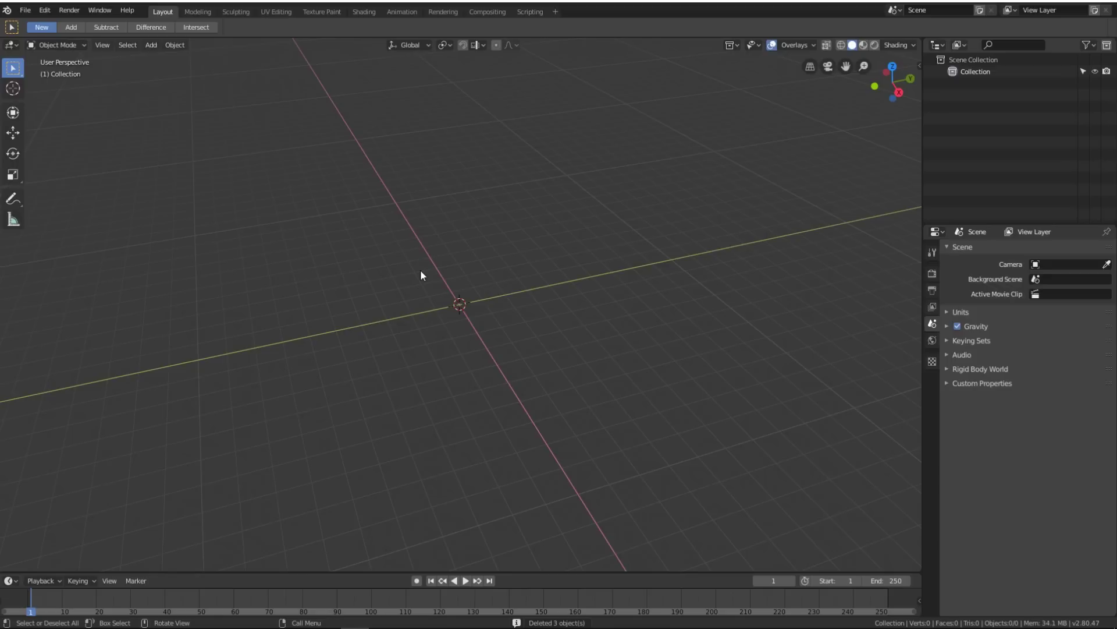
Step: Add a mesh plane at the scene origin
{"action": "left_click", "coordinate": [151, 44]}
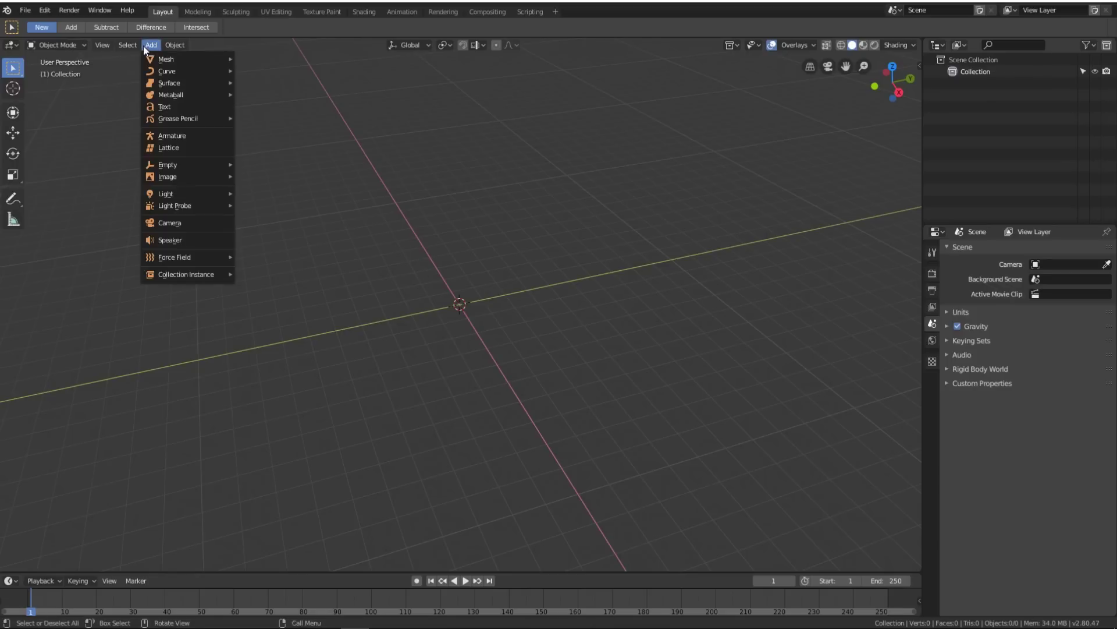
{"action": "mouse_move", "coordinate": [180, 61]}
{"action": "left_click", "coordinate": [261, 60]}
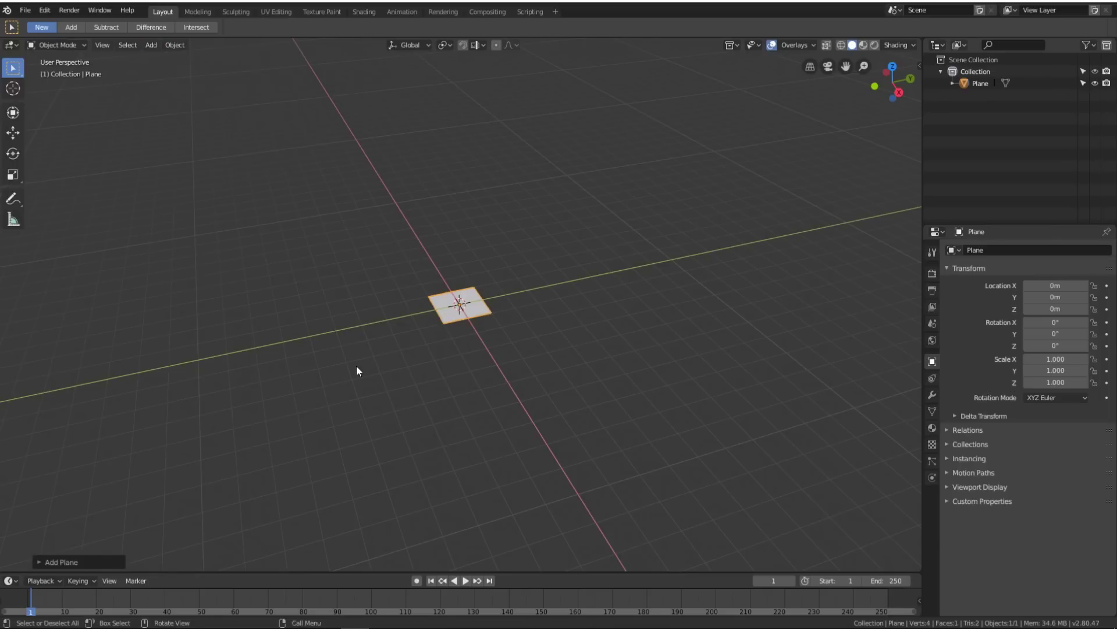
Step: Switch to the Shading workspace and create a new material for the plane
{"action": "middle_click_drag", "start_coordinate": [496, 347], "coordinate": [376, 62]}
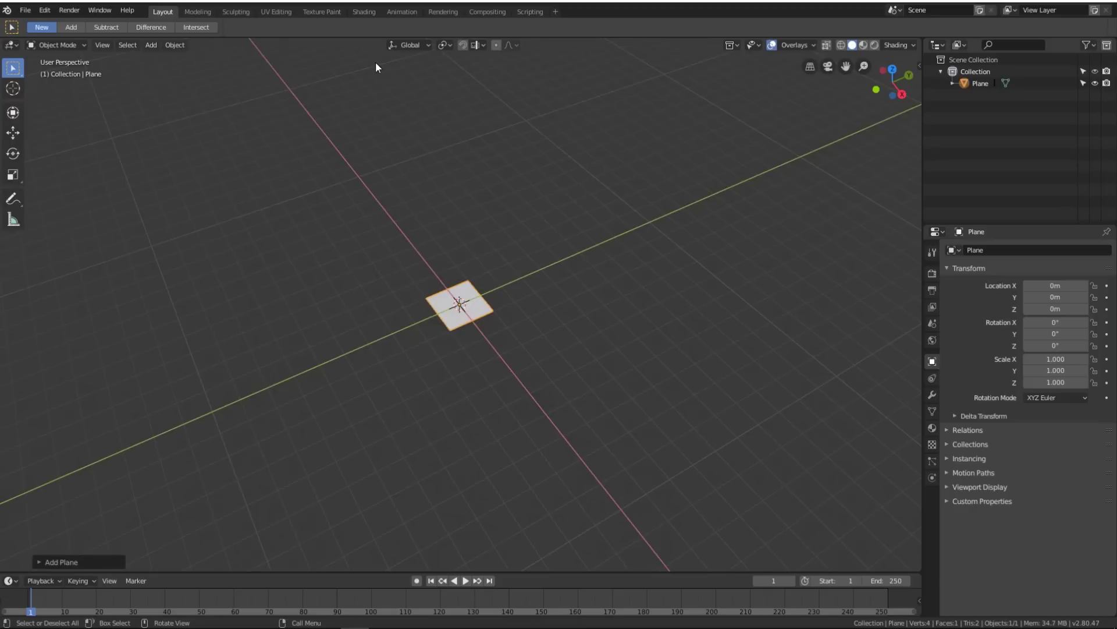
{"action": "left_click", "coordinate": [369, 12]}
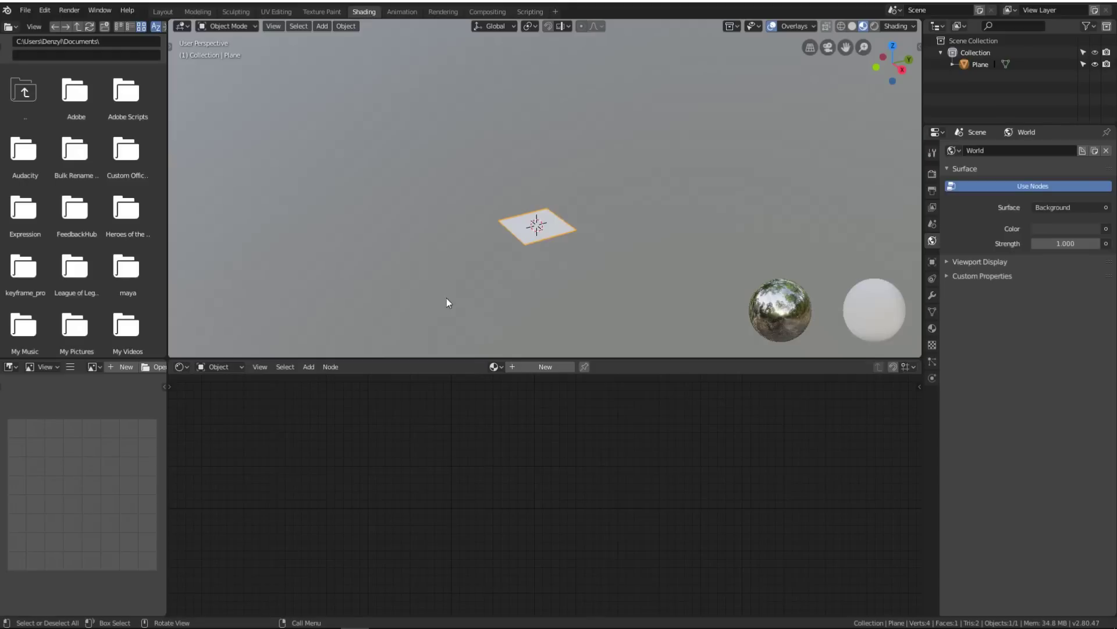
{"action": "left_click", "coordinate": [549, 365]}
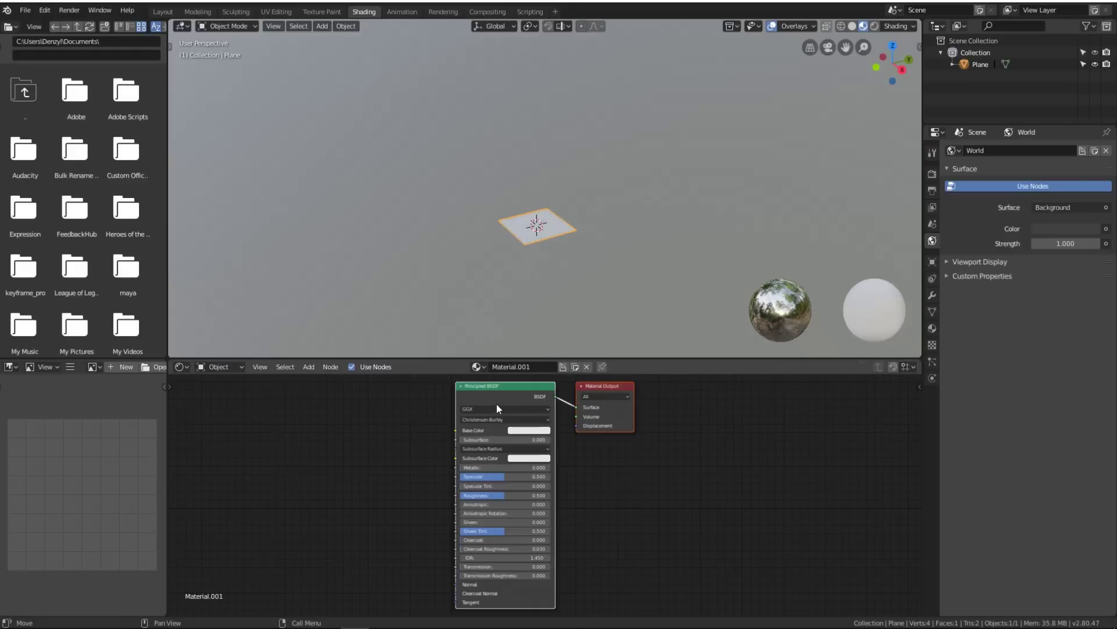
{"action": "key", "text": "ctrl+z"}
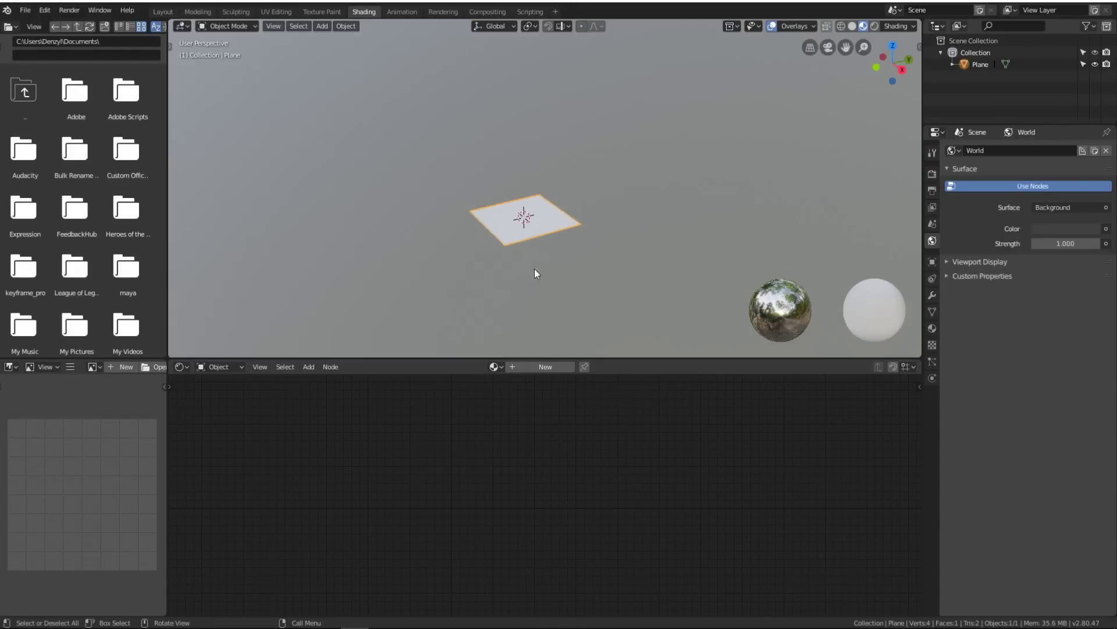
{"action": "left_click", "coordinate": [541, 368]}
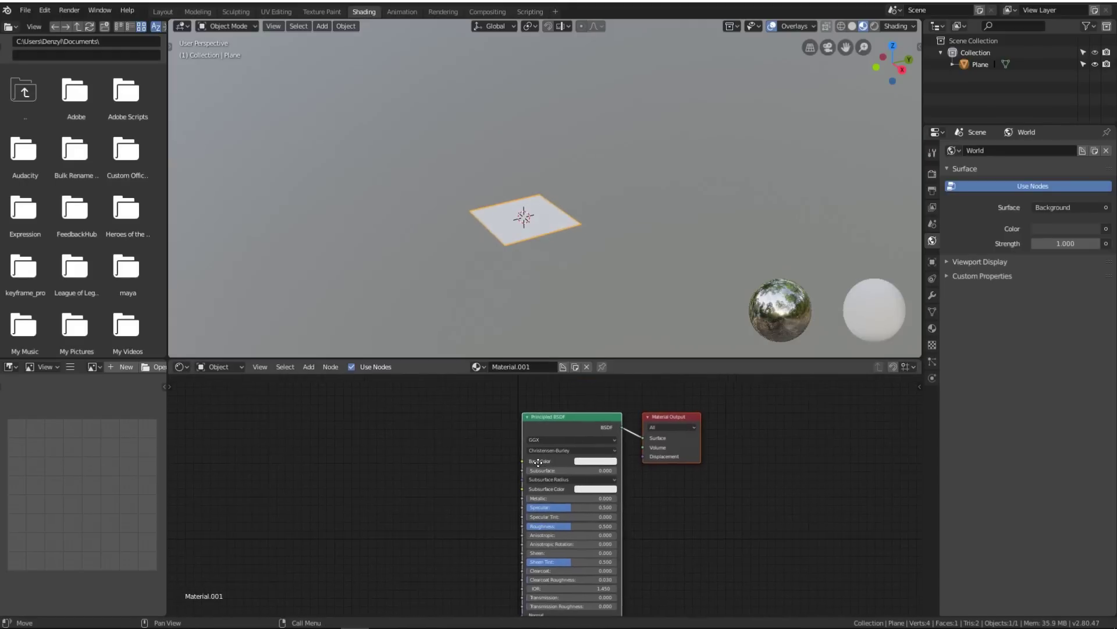
Step: Add a MixRGB node and connect its Color output to the Principled BSDF's Base Color
{"action": "middle_click_drag", "start_coordinate": [538, 462], "coordinate": [488, 457]}
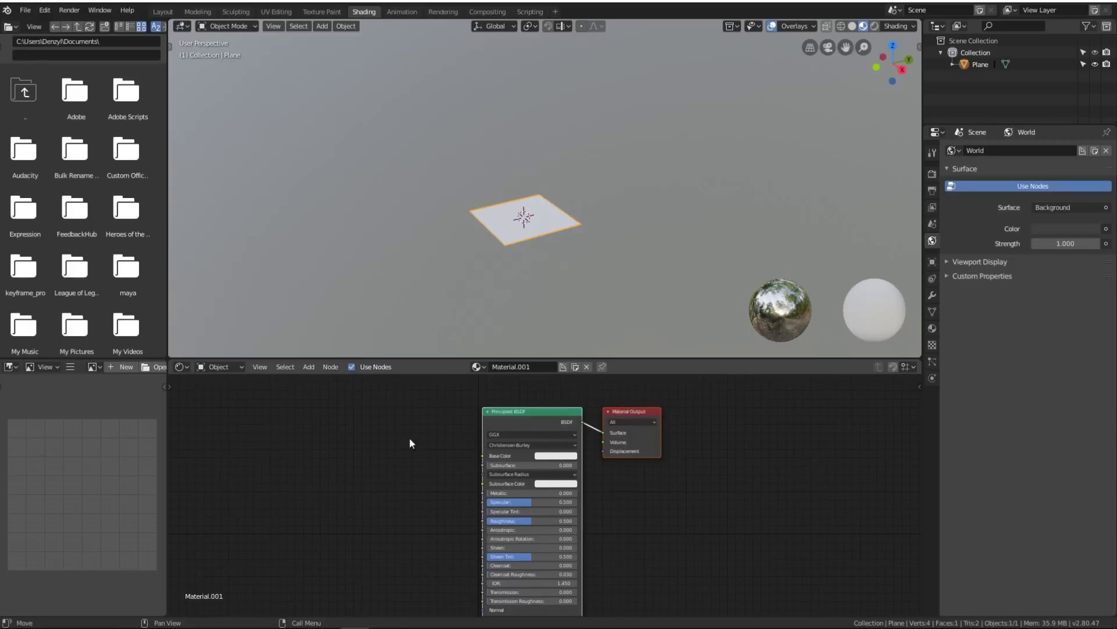
{"action": "middle_click_drag", "start_coordinate": [410, 437], "coordinate": [431, 438]}
{"action": "left_click", "coordinate": [309, 368]}
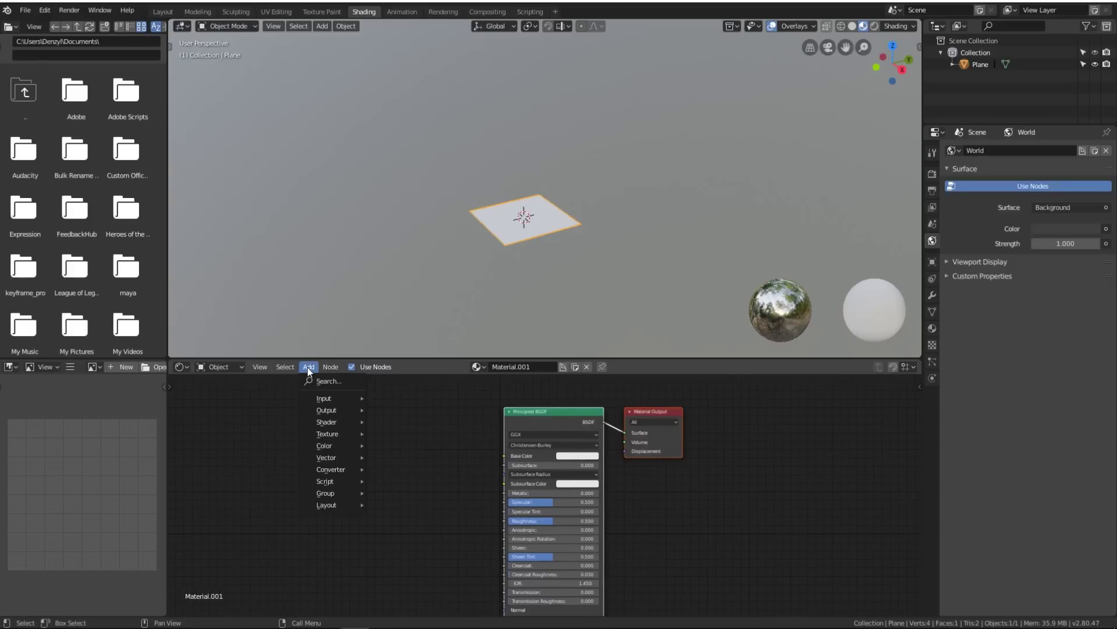
{"action": "mouse_move", "coordinate": [338, 446]}
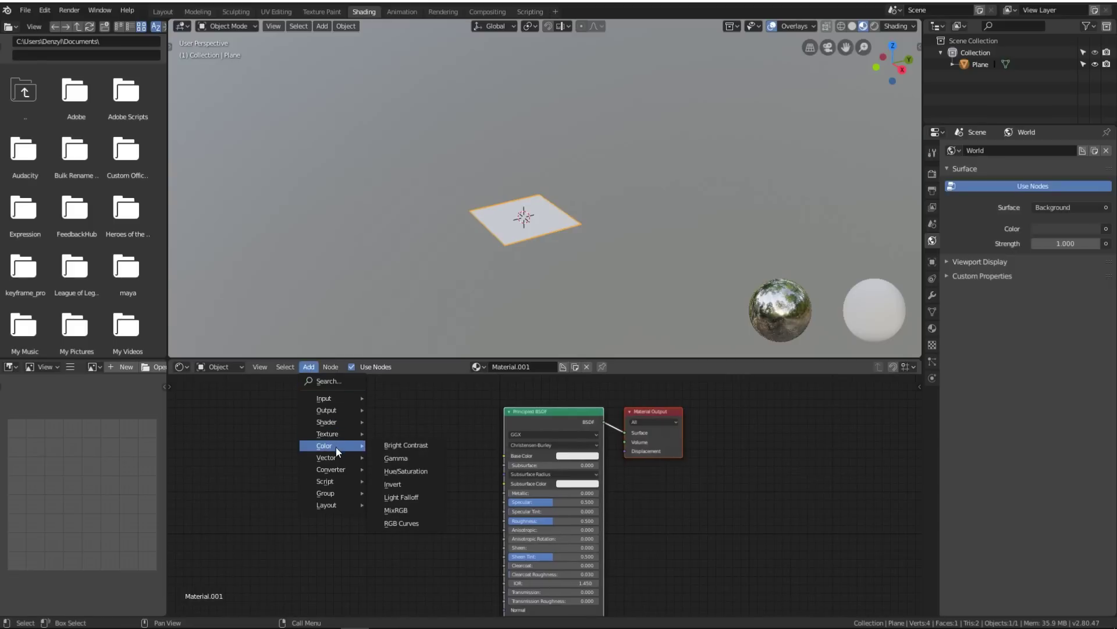
{"action": "left_click", "coordinate": [395, 521]}
{"action": "left_click", "coordinate": [351, 467]}
{"action": "left_click_drag", "start_coordinate": [411, 484], "coordinate": [504, 456]}
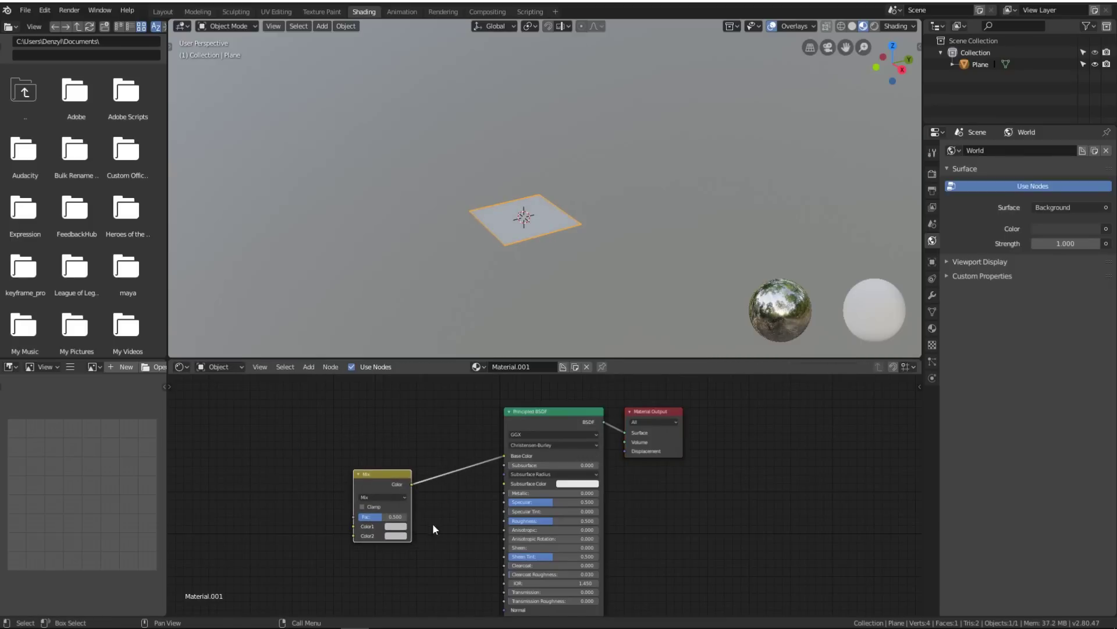
Step: Set the Mix node's Color1 to red and Color2 to blue
{"action": "left_click", "coordinate": [399, 526]}
{"action": "mouse_move", "coordinate": [424, 433]}
{"action": "left_mouse_down"}
{"action": "mouse_move", "coordinate": [421, 466]}
{"action": "mouse_move", "coordinate": [428, 415]}
{"action": "left_mouse_up"}
{"action": "left_click", "coordinate": [398, 535]}
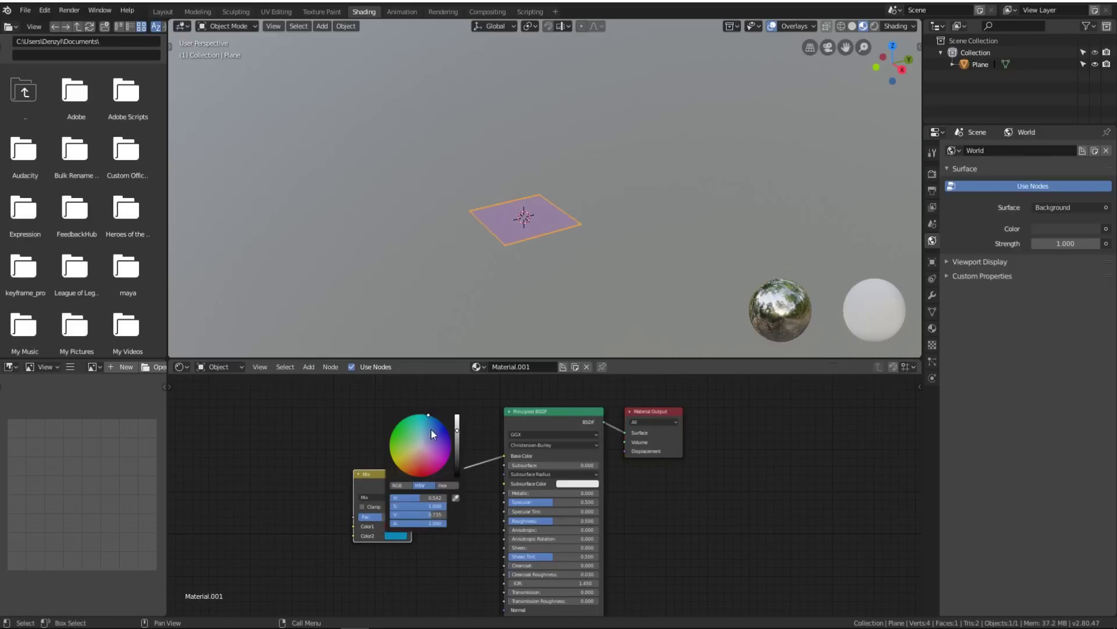
{"action": "scroll", "coordinate": [535, 259], "scroll_direction": "up", "scroll_amount": 3}
{"action": "middle_click_drag", "start_coordinate": [546, 249], "coordinate": [524, 308]}
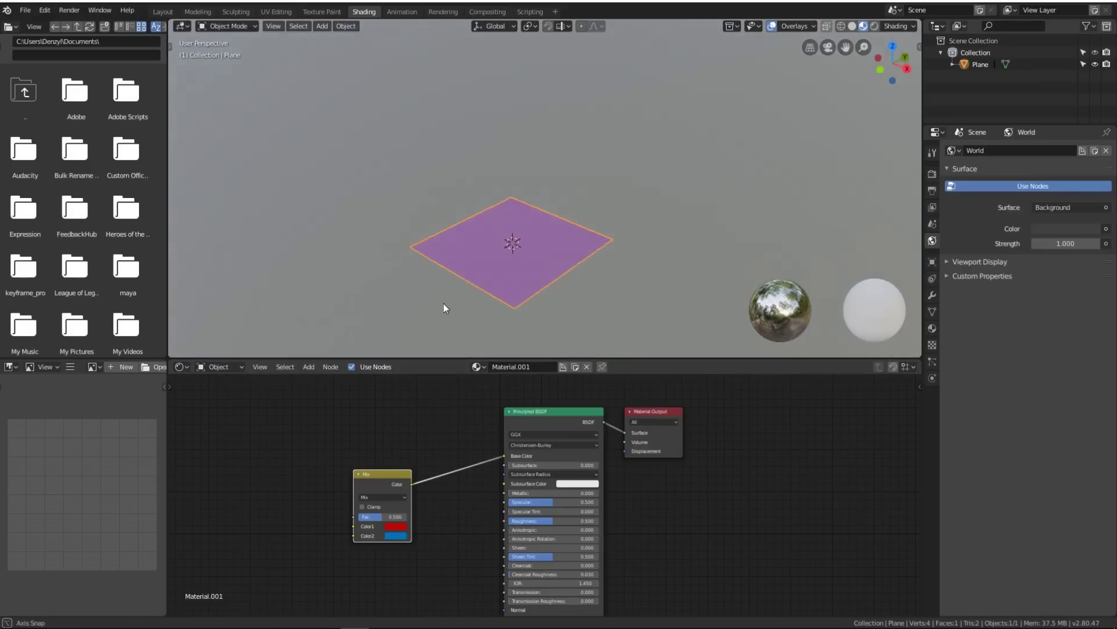
{"action": "middle_click_drag", "start_coordinate": [444, 304], "coordinate": [441, 319]}
Step: Add a Geometry node and connect its Backfacing output to the Mix node's Fac input, viewing the plane's underside
{"action": "middle_click_drag", "start_coordinate": [340, 484], "coordinate": [426, 497]}
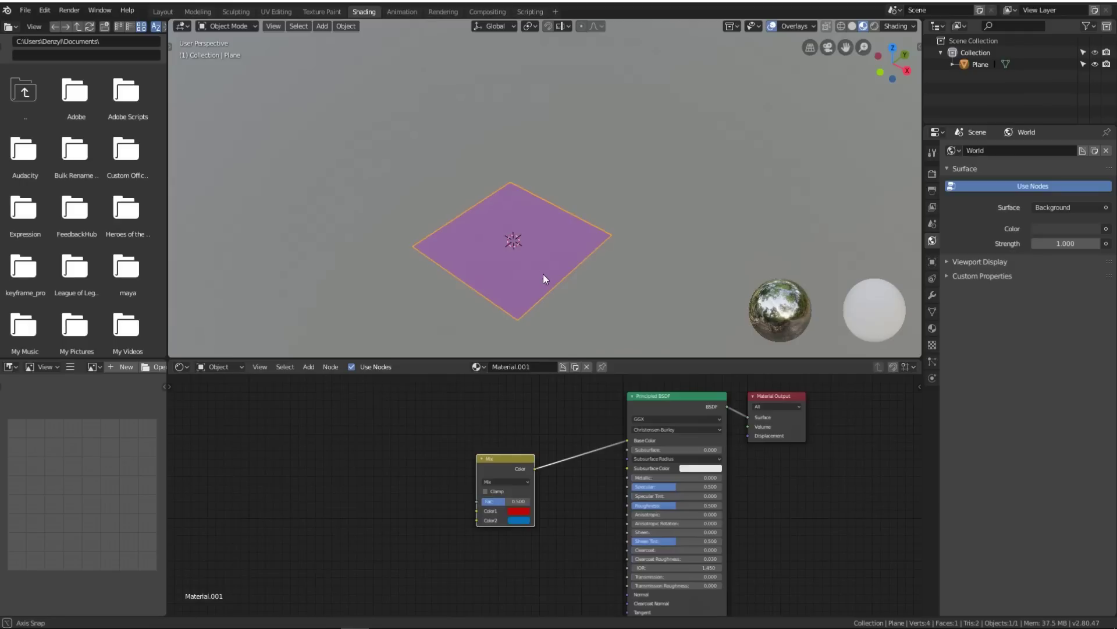
{"action": "mouse_move", "coordinate": [543, 267]}
{"action": "middle_mouse_down"}
{"action": "mouse_move", "coordinate": [542, 190]}
{"action": "mouse_move", "coordinate": [504, 217]}
{"action": "middle_mouse_up"}
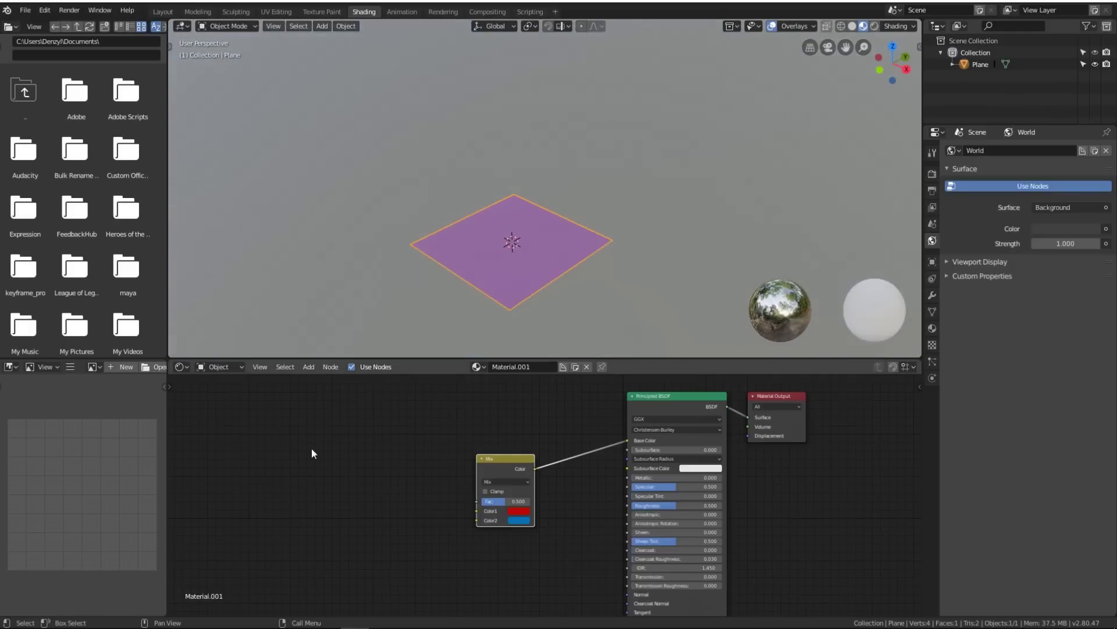
{"action": "left_click", "coordinate": [308, 367]}
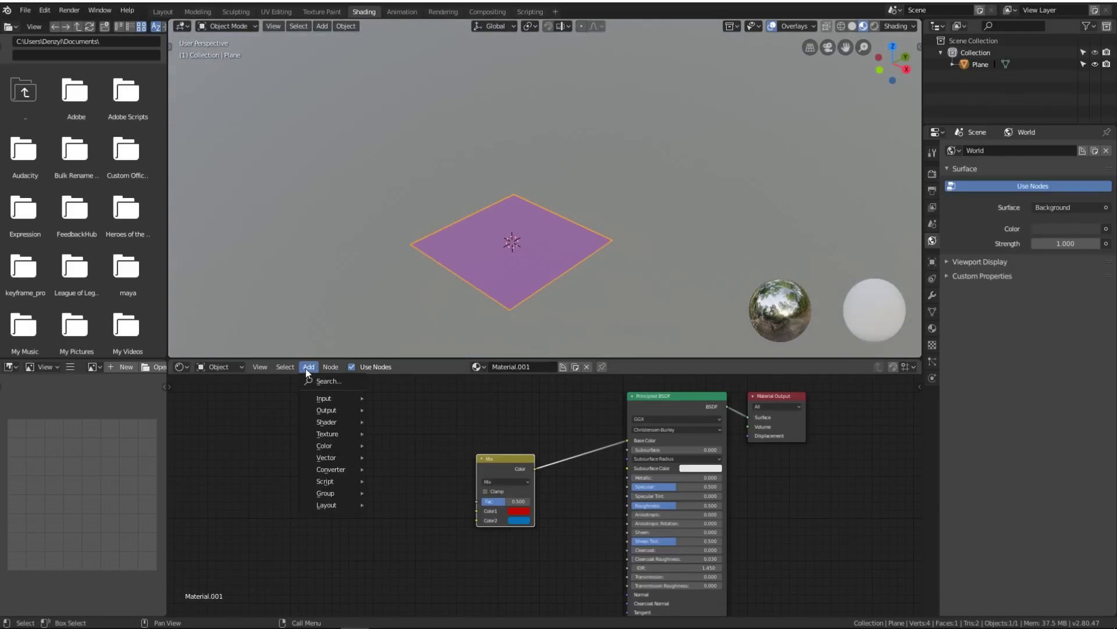
{"action": "mouse_move", "coordinate": [333, 398]}
{"action": "left_click", "coordinate": [418, 253]}
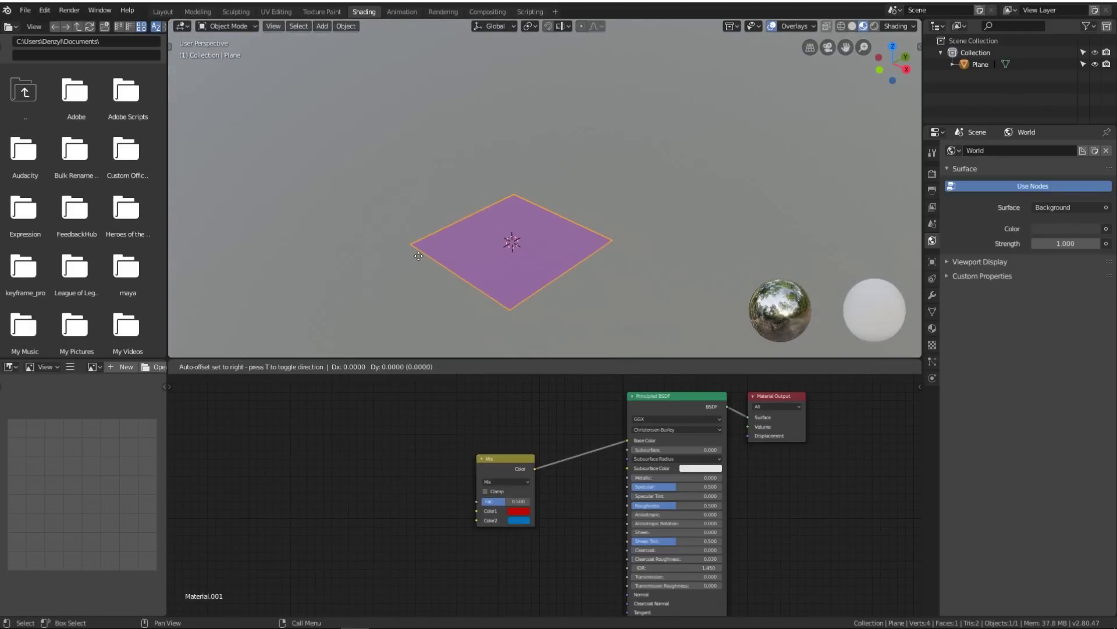
{"action": "left_click", "coordinate": [424, 487]}
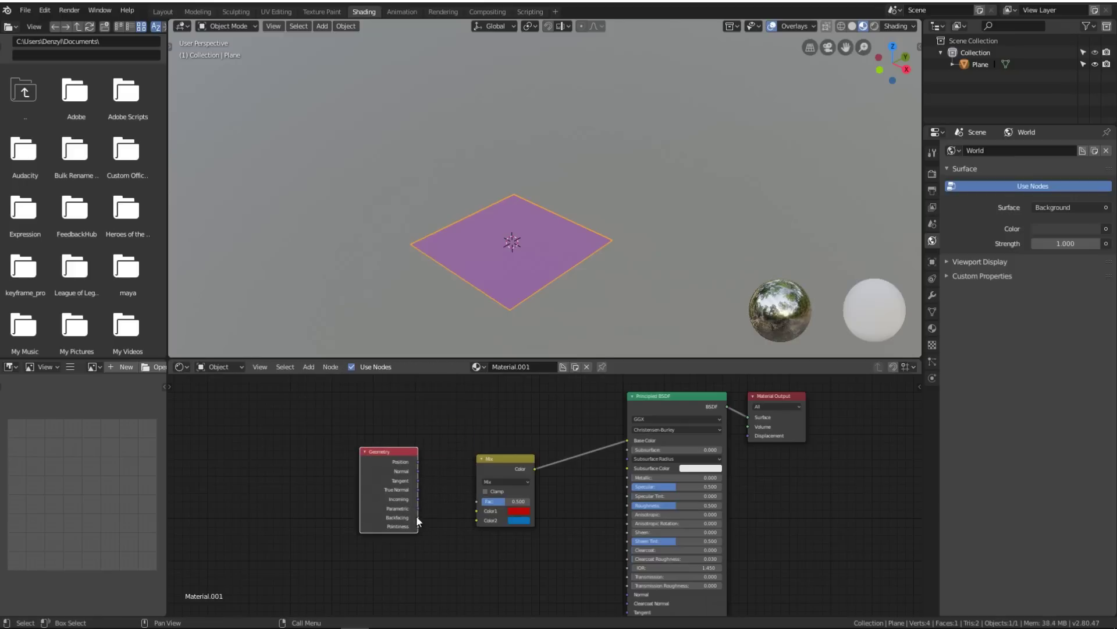
{"action": "left_click_drag", "start_coordinate": [417, 517], "coordinate": [476, 498]}
{"action": "middle_click_drag", "start_coordinate": [489, 317], "coordinate": [537, 246]}
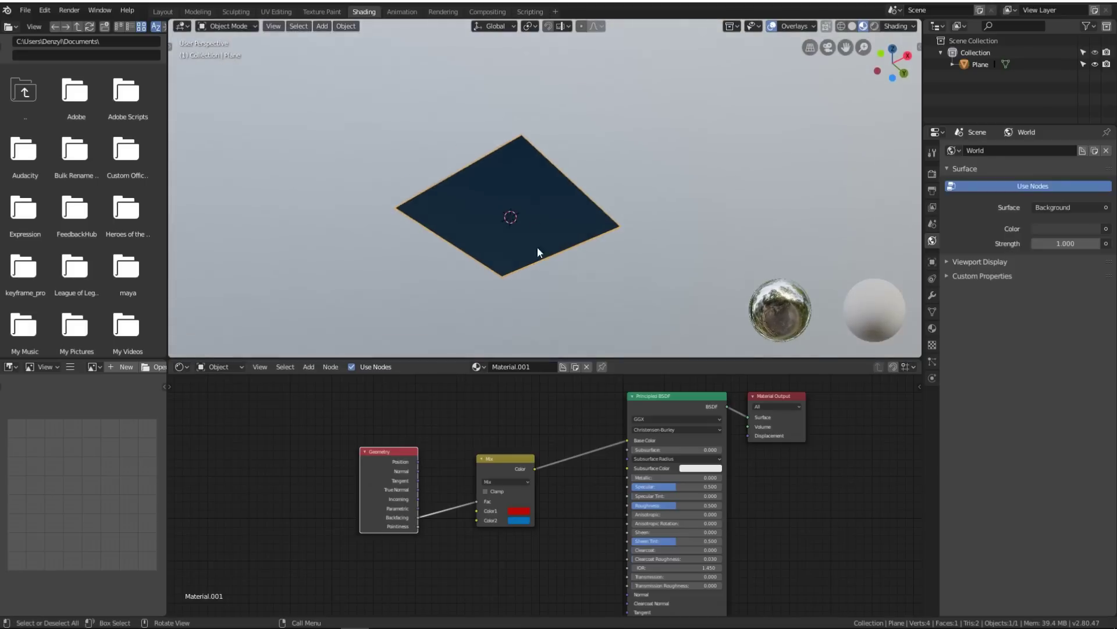
Step: Change the Mix node's Color1 to green and Color2 to magenta, viewing the plane's upper side
{"action": "left_click", "coordinate": [518, 511]}
{"action": "left_click", "coordinate": [526, 420]}
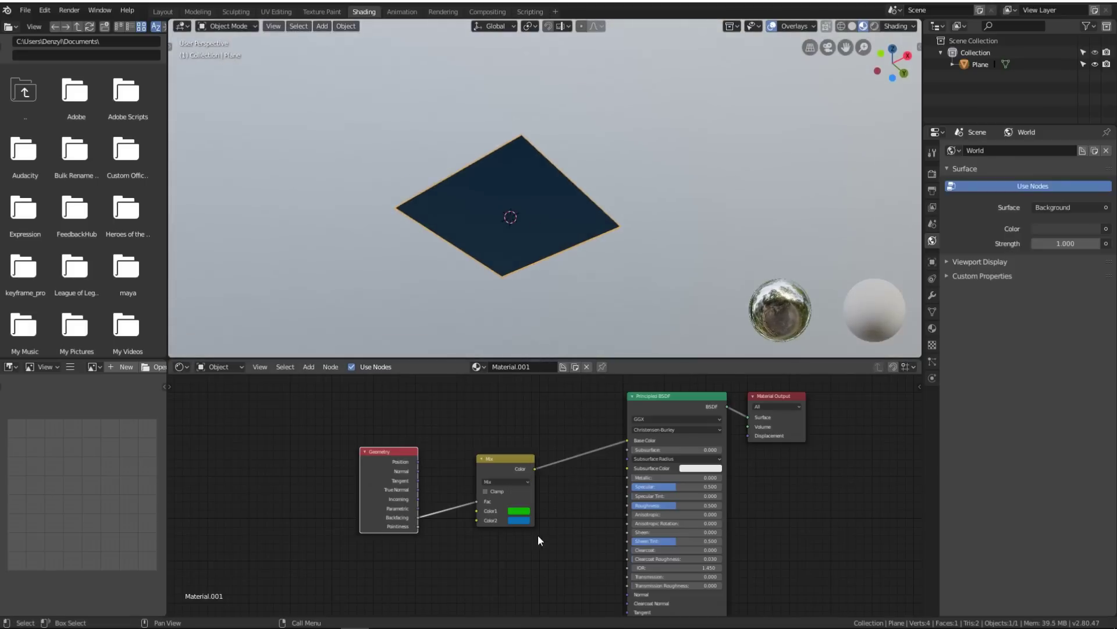
{"action": "left_click", "coordinate": [518, 521]}
{"action": "left_click_drag", "start_coordinate": [542, 421], "coordinate": [572, 442]}
{"action": "middle_click_drag", "start_coordinate": [568, 238], "coordinate": [548, 327]}
{"action": "scroll", "coordinate": [483, 431], "scroll_direction": "down", "scroll_amount": 2}
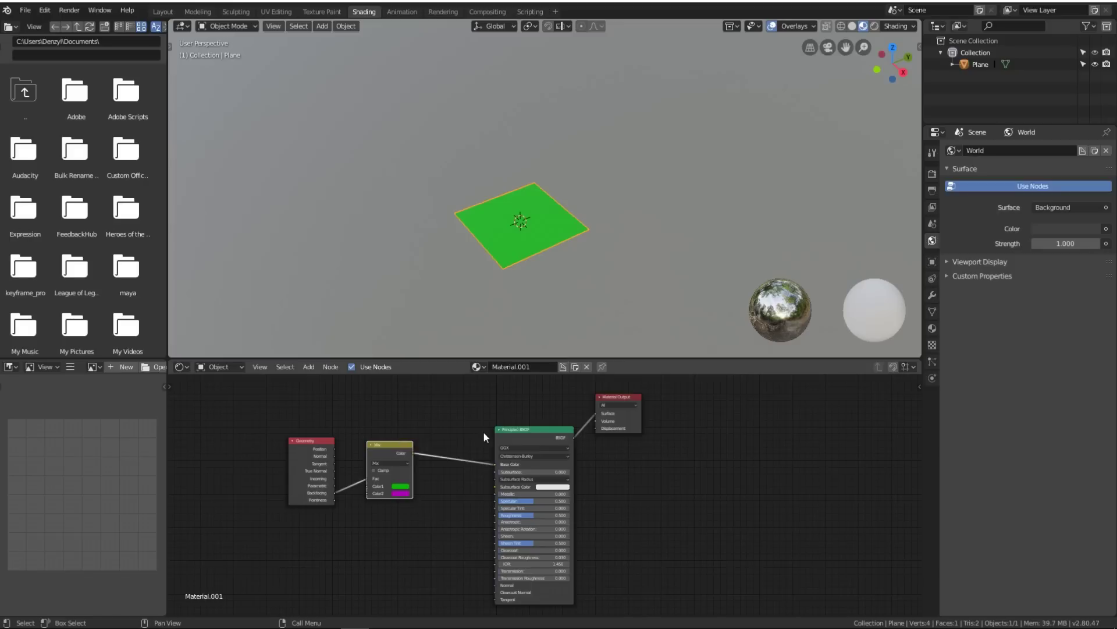
Step: Reposition the Principled BSDF node between the Mix and Material Output nodes
{"action": "left_click", "coordinate": [500, 428]}
{"action": "left_click_drag", "start_coordinate": [499, 428], "coordinate": [496, 428]}
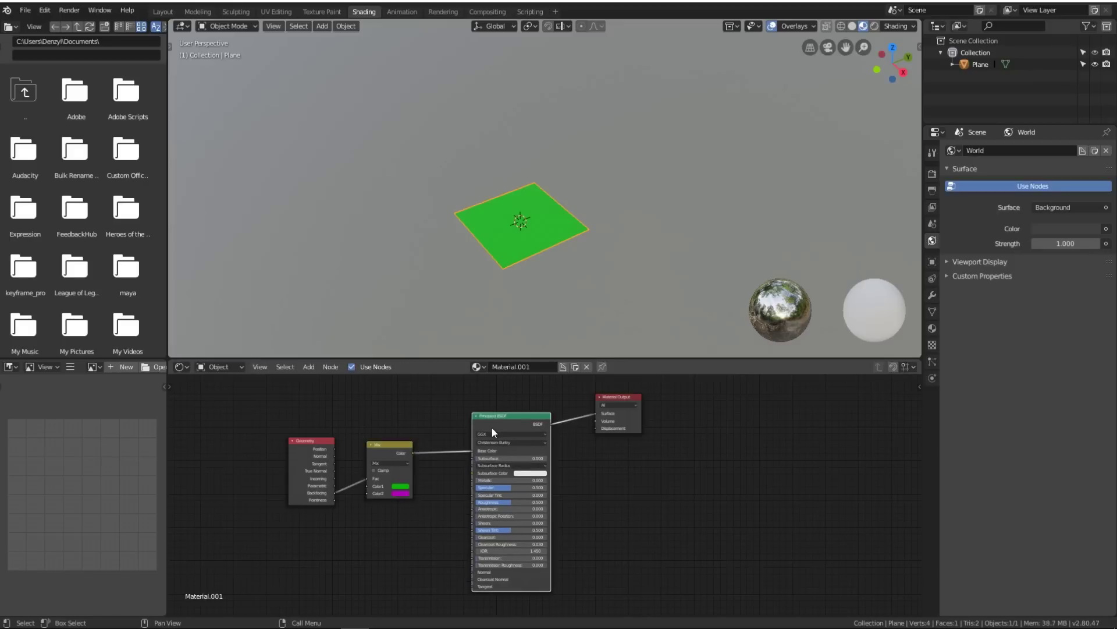
{"action": "left_click_drag", "start_coordinate": [491, 425], "coordinate": [521, 427]}
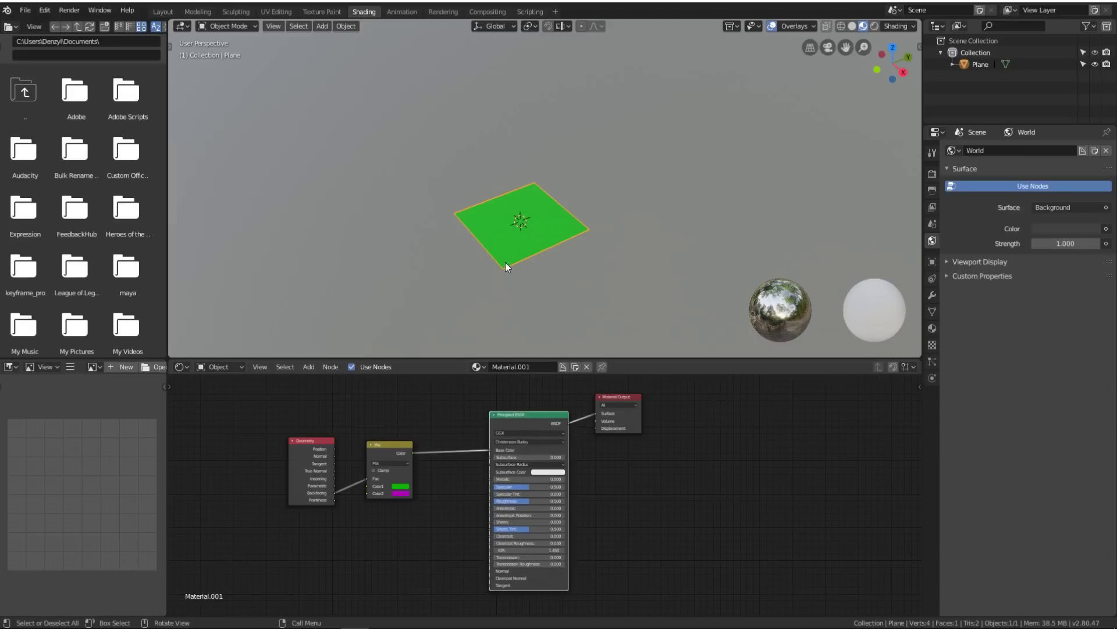
{"action": "left_click_drag", "start_coordinate": [530, 420], "coordinate": [507, 424]}
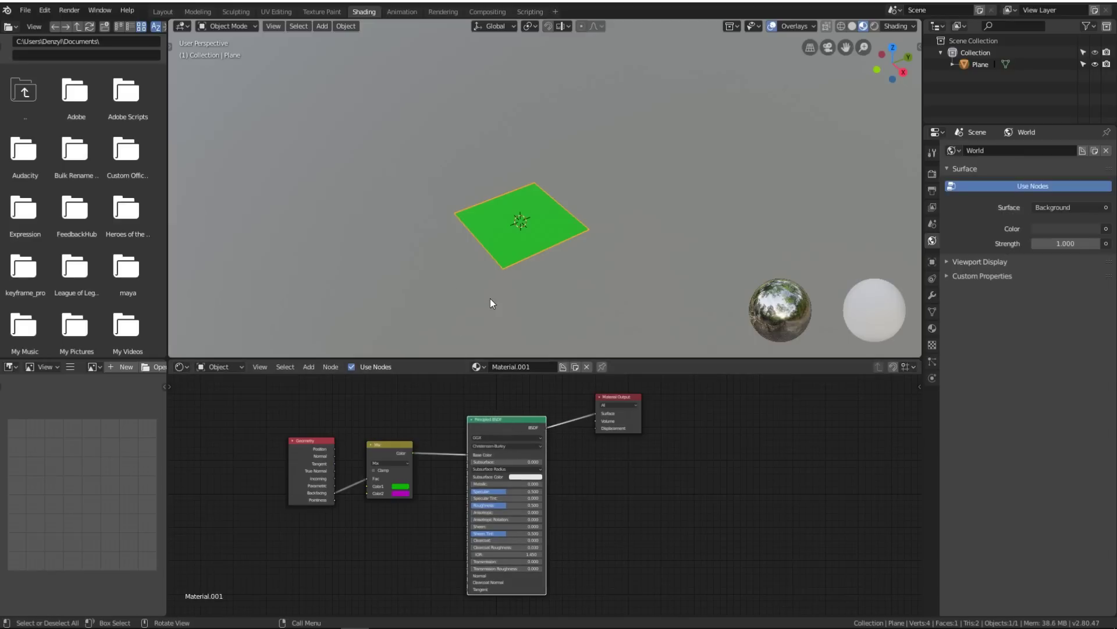
{"action": "left_click_drag", "start_coordinate": [511, 425], "coordinate": [508, 422]}
Step: Delete the Principled BSDF node from the material
{"action": "key", "text": "x"}
{"action": "key", "text": "ctrl+z"}
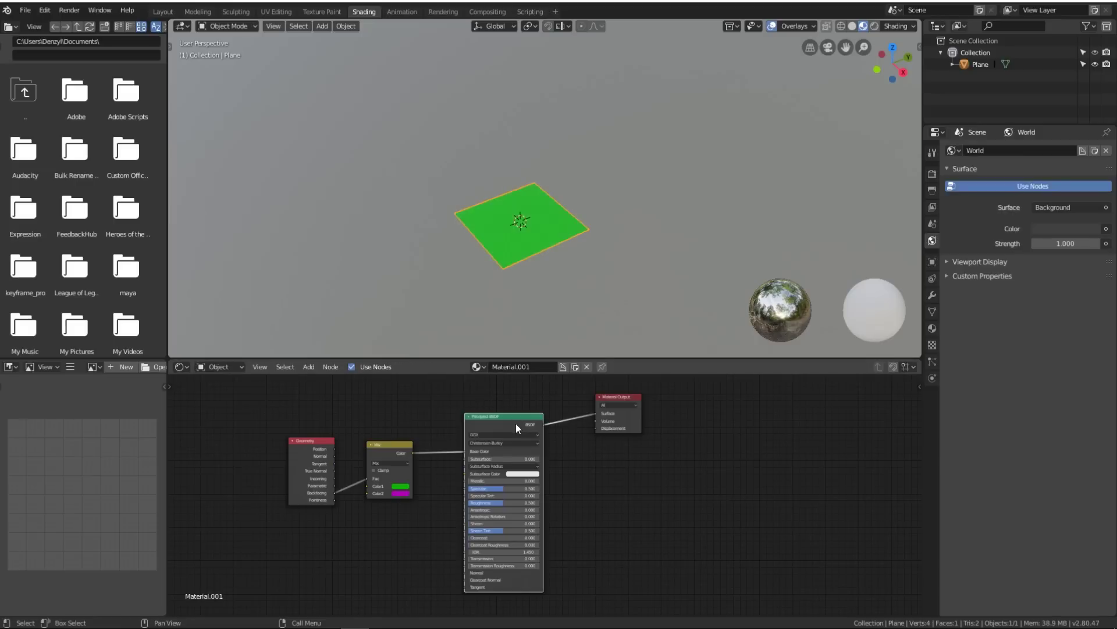
{"action": "key", "text": "x"}
Step: Add a Mix Shader node and connect its Shader output to the Material Output's Surface input
{"action": "left_click", "coordinate": [309, 366]}
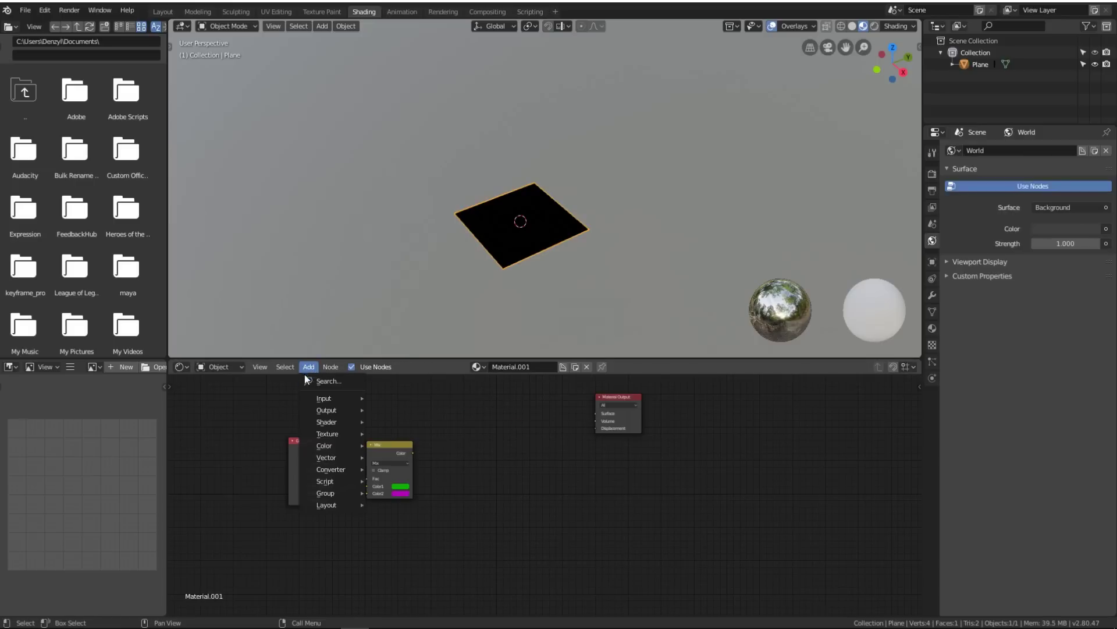
{"action": "mouse_move", "coordinate": [334, 422]}
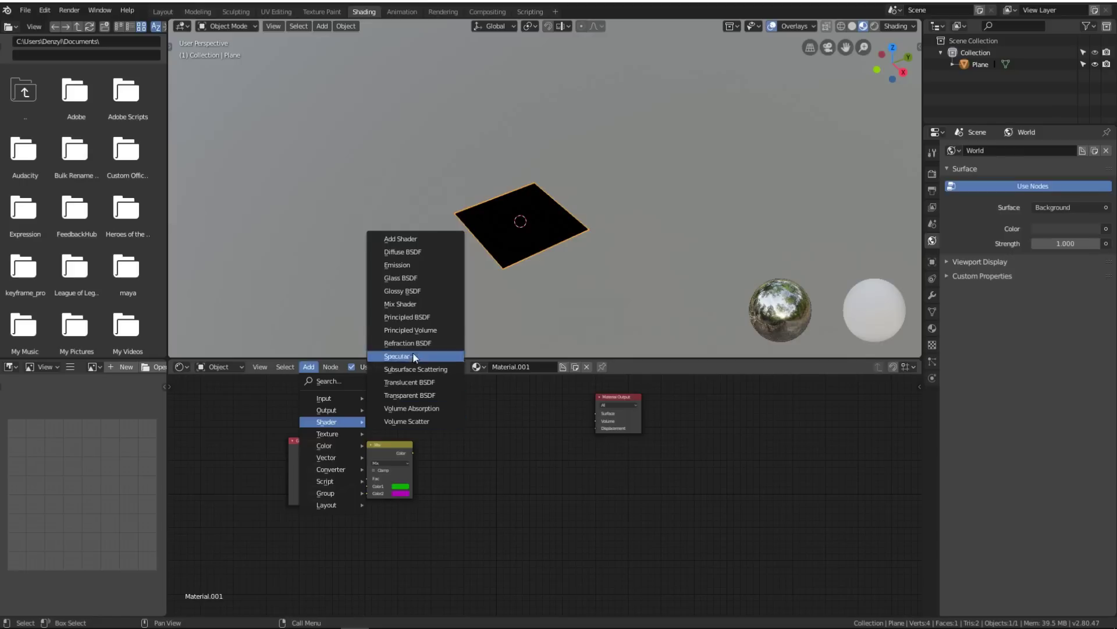
{"action": "left_click", "coordinate": [410, 304]}
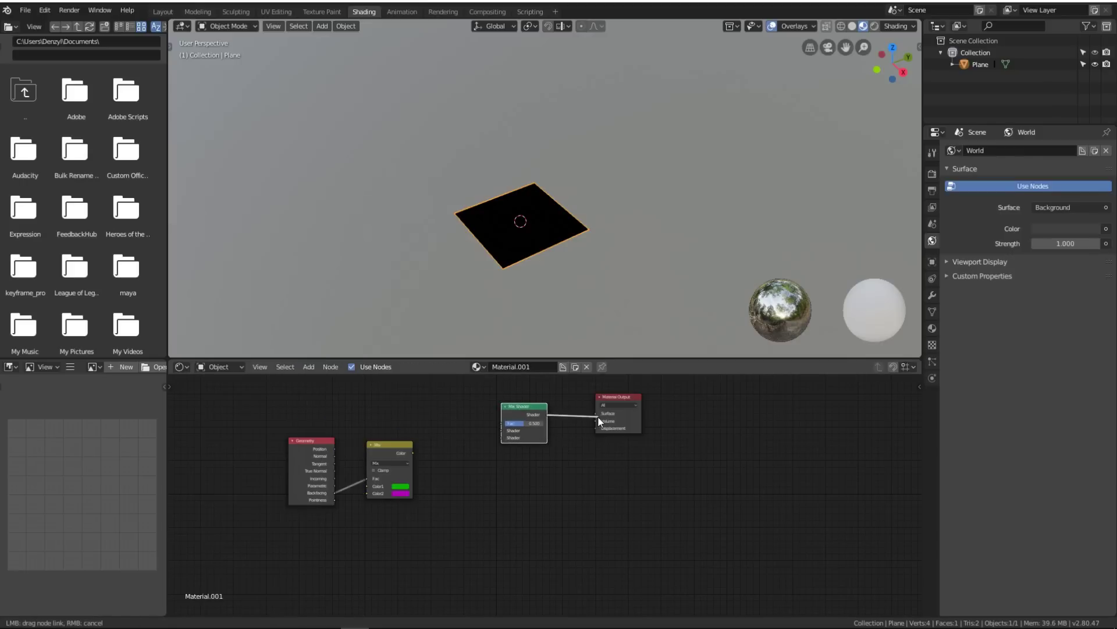
{"action": "left_click", "coordinate": [566, 414]}
{"action": "left_click_drag", "start_coordinate": [547, 414], "coordinate": [595, 413]}
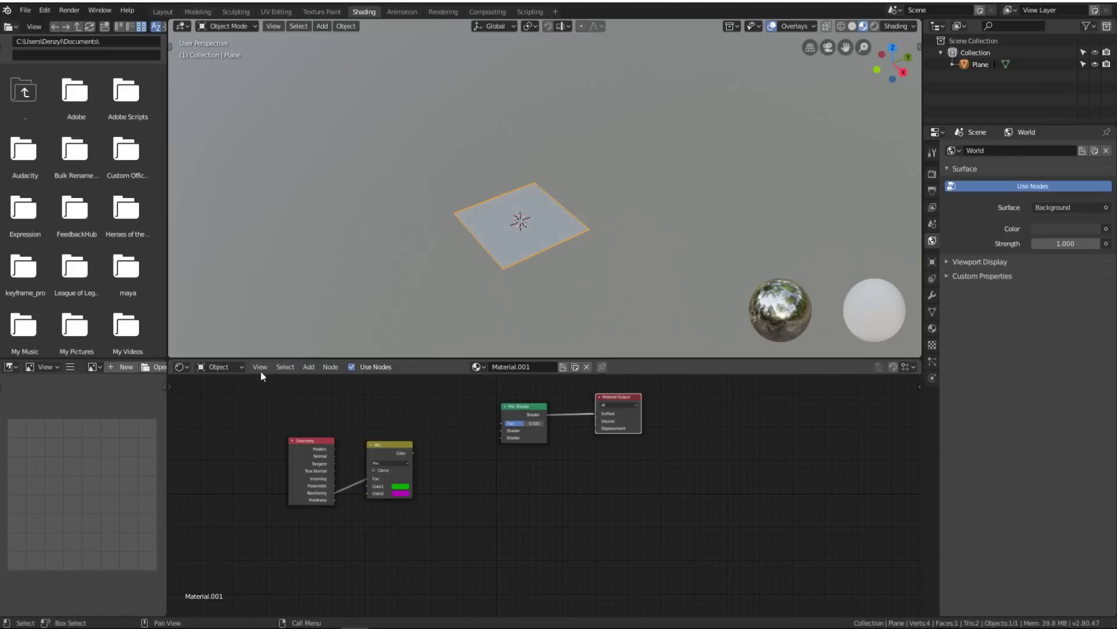
Step: Add a Glossy BSDF node and connect its BSDF output to the Mix Shader's first Shader input
{"action": "left_click", "coordinate": [309, 367]}
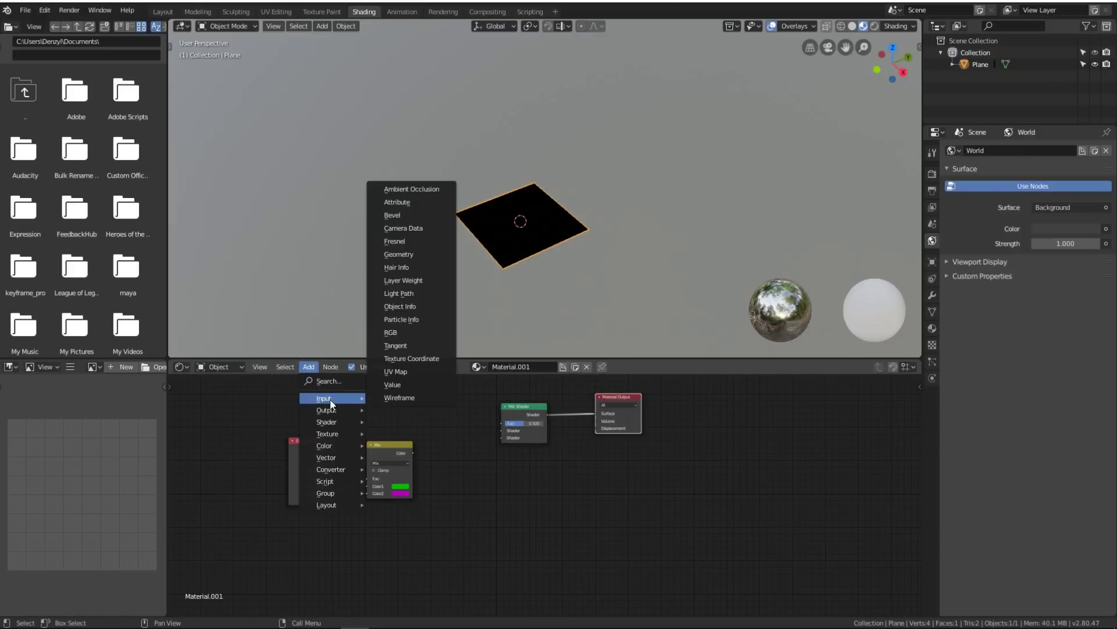
{"action": "mouse_move", "coordinate": [335, 421]}
{"action": "left_click", "coordinate": [402, 290]}
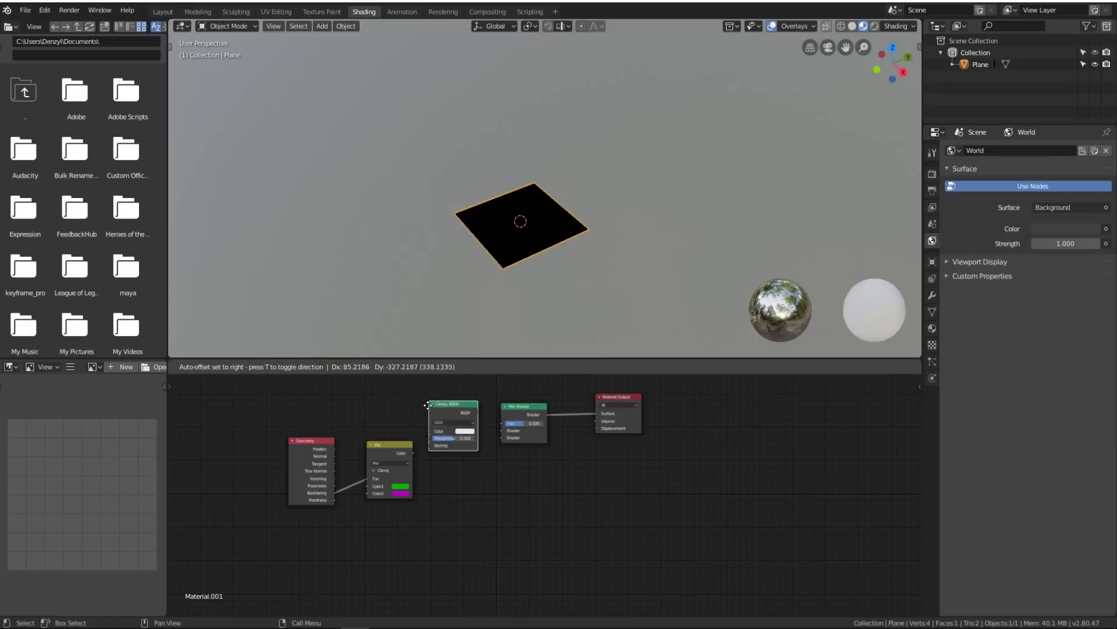
{"action": "left_click", "coordinate": [475, 415]}
{"action": "left_click_drag", "start_coordinate": [501, 438], "coordinate": [501, 437]}
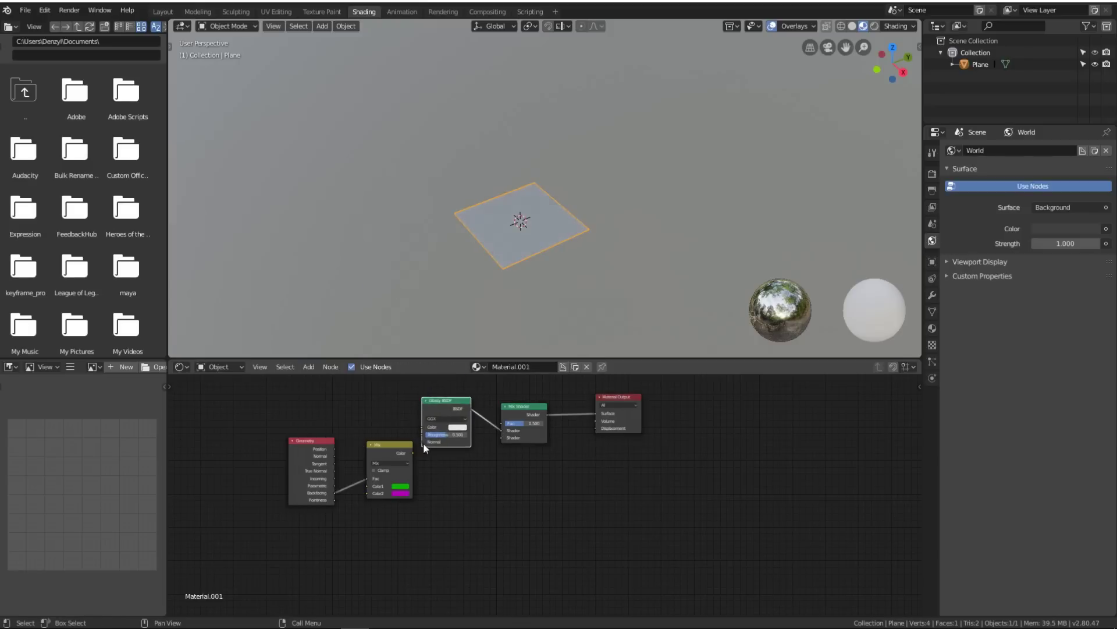
Step: Add an Emission node below the Glossy BSDF and connect its output to the Mix Shader's second Shader input
{"action": "left_click", "coordinate": [309, 367]}
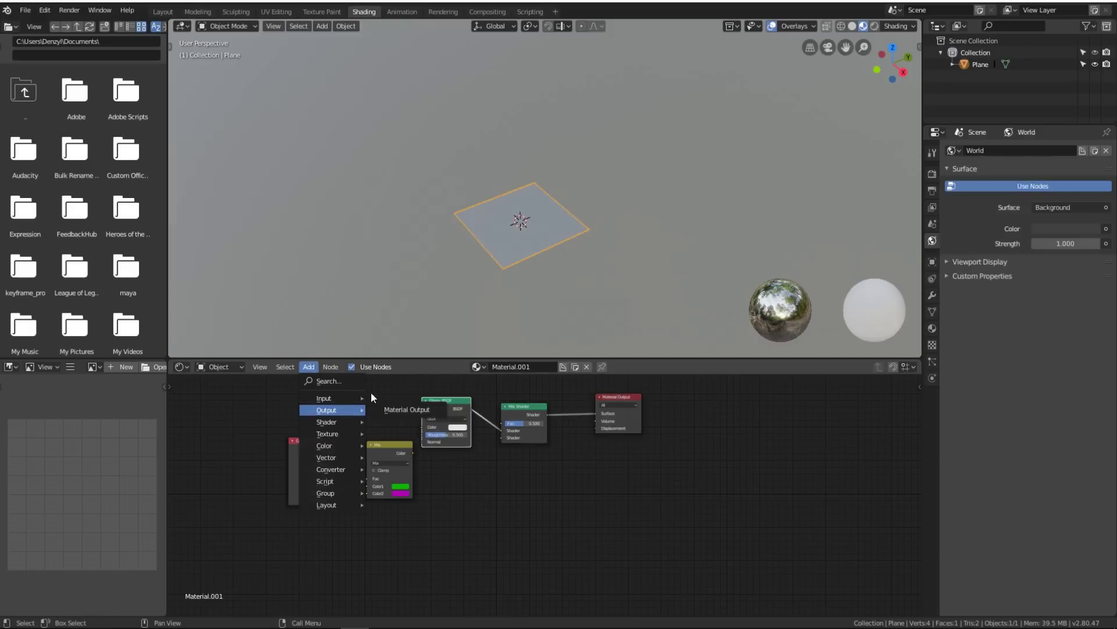
{"action": "mouse_move", "coordinate": [330, 427]}
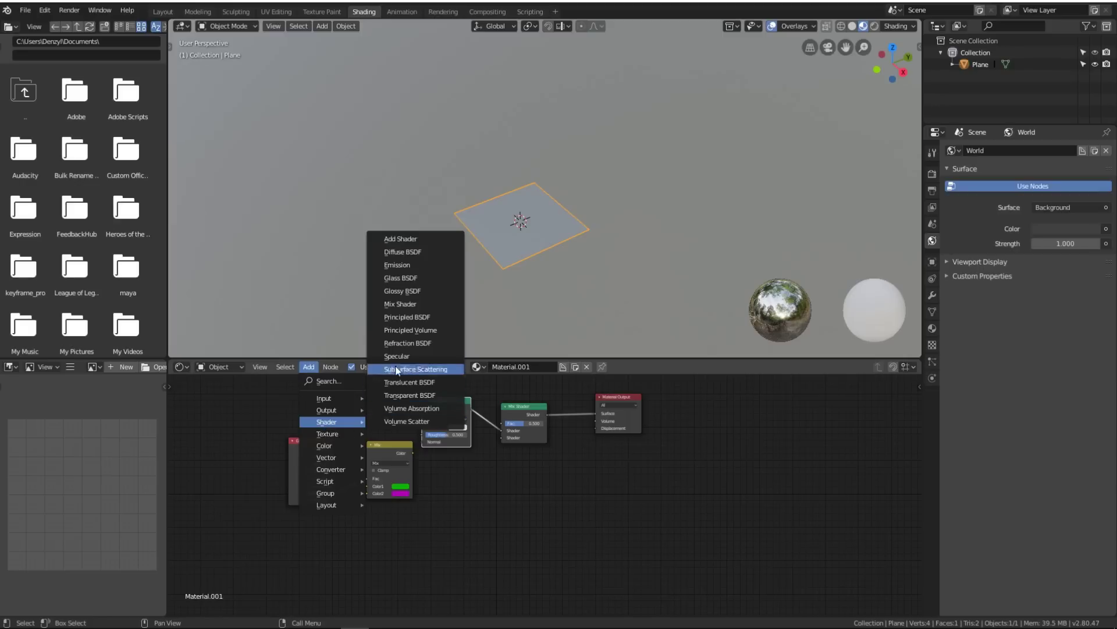
{"action": "left_click", "coordinate": [397, 265]}
{"action": "left_click", "coordinate": [466, 476]}
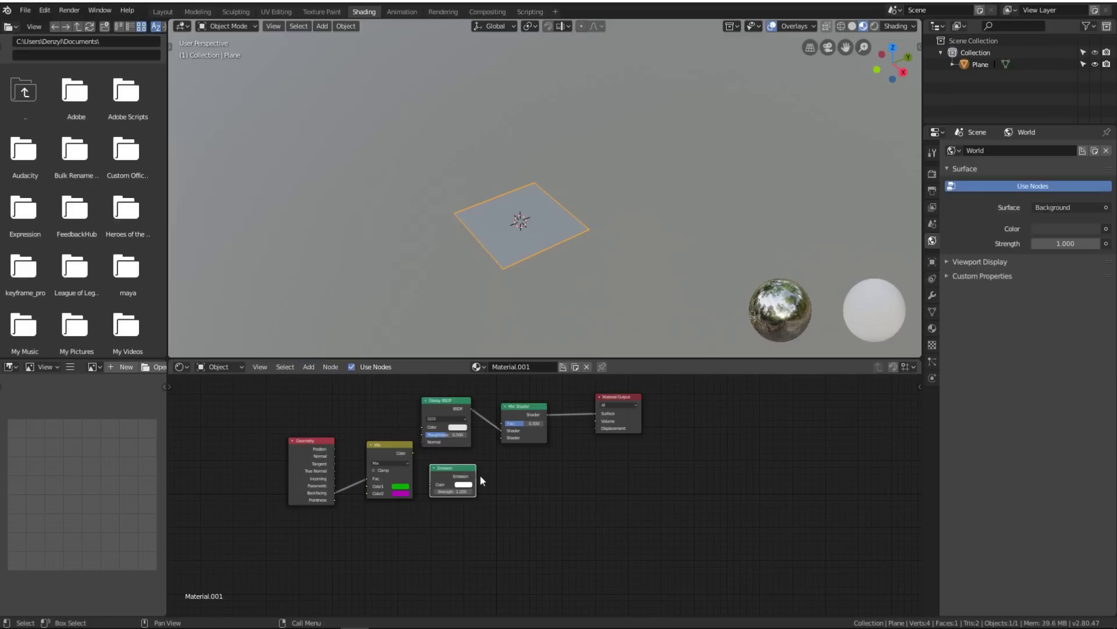
{"action": "left_click_drag", "start_coordinate": [476, 475], "coordinate": [502, 437]}
Step: Change the Emission colour to orange and set the Glossy BSDF's roughness to 0
{"action": "left_click", "coordinate": [464, 484]}
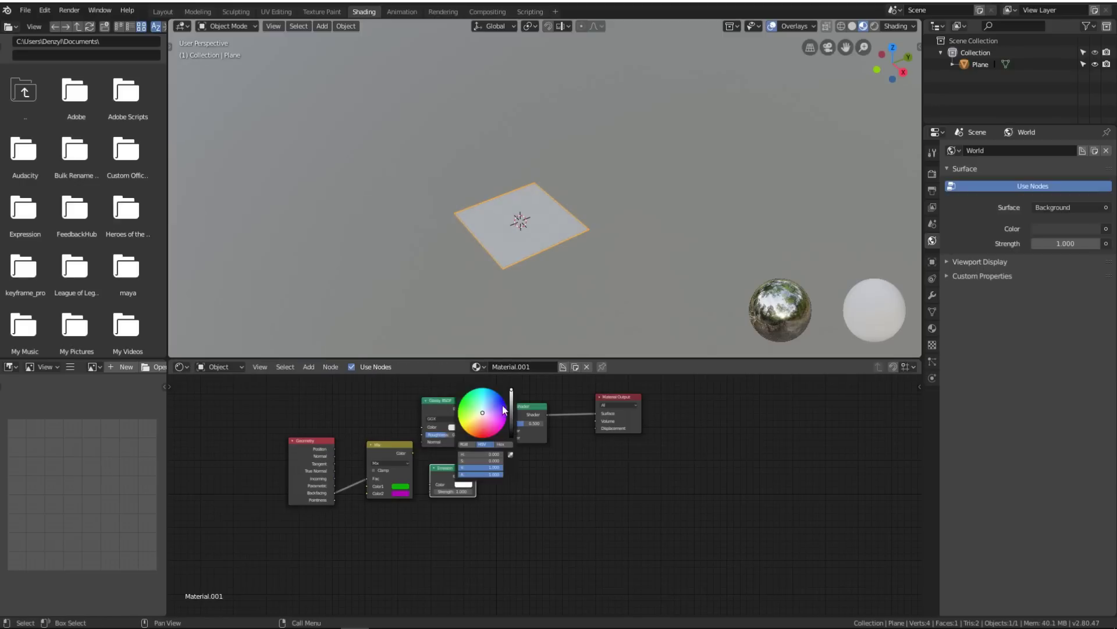
{"action": "left_click", "coordinate": [474, 437]}
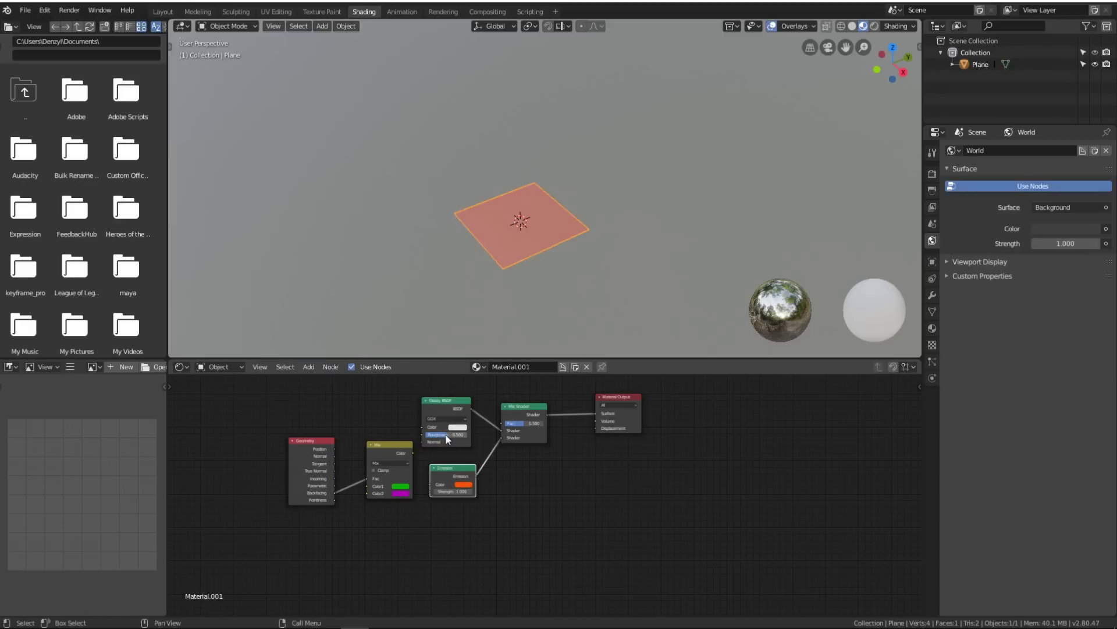
{"action": "left_click_drag", "start_coordinate": [442, 434], "coordinate": [425, 434]}
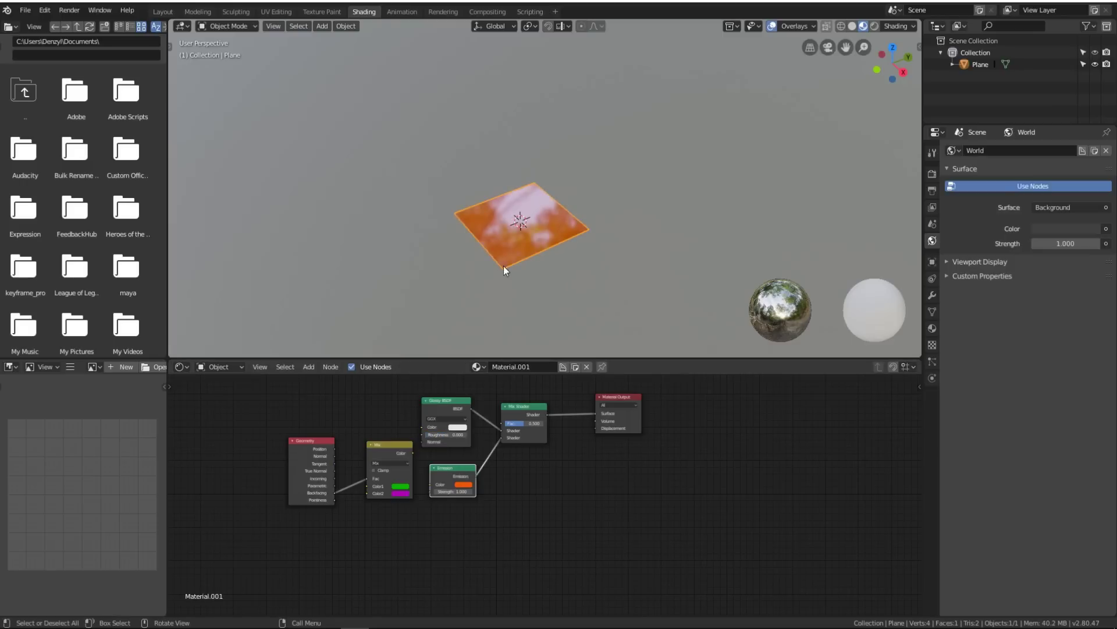
{"action": "middle_click_drag", "start_coordinate": [504, 265], "coordinate": [553, 271]}
{"action": "scroll", "coordinate": [507, 277], "scroll_direction": "up", "scroll_amount": 3}
Step: Connect the Geometry node's Backfacing output to the Mix Shader's Fac input and inspect both sides of the plane
{"action": "mouse_move", "coordinate": [524, 424]}
{"action": "left_mouse_down"}
{"action": "mouse_move", "coordinate": [542, 424]}
{"action": "mouse_move", "coordinate": [510, 423]}
{"action": "mouse_move", "coordinate": [539, 424]}
{"action": "mouse_move", "coordinate": [525, 423]}
{"action": "left_mouse_up"}
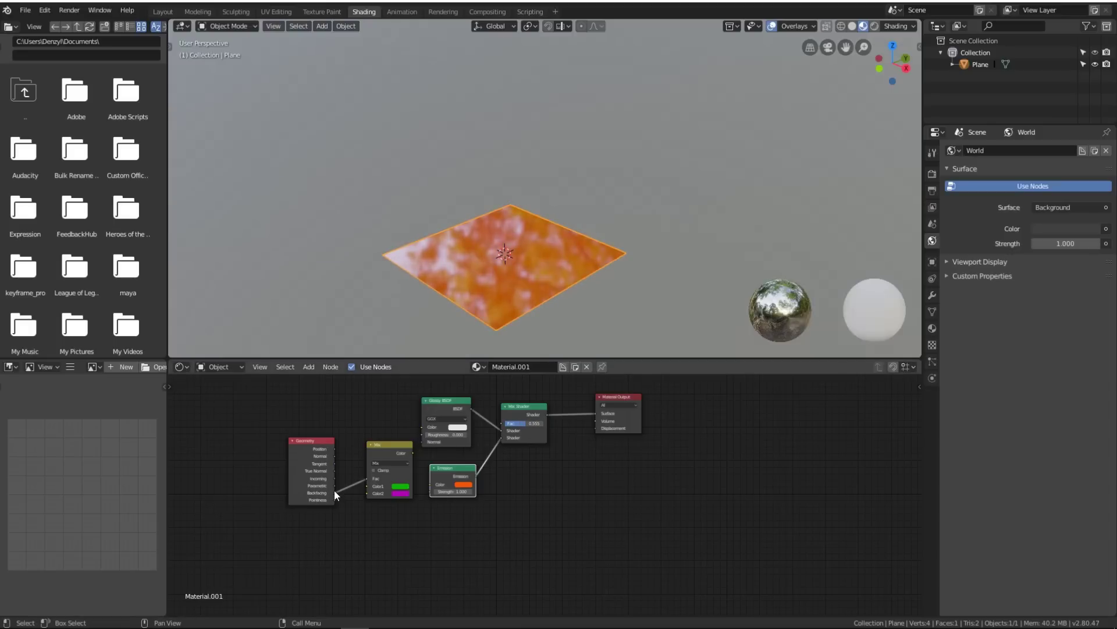
{"action": "left_click_drag", "start_coordinate": [334, 492], "coordinate": [501, 421]}
{"action": "middle_click_drag", "start_coordinate": [547, 303], "coordinate": [600, 236]}
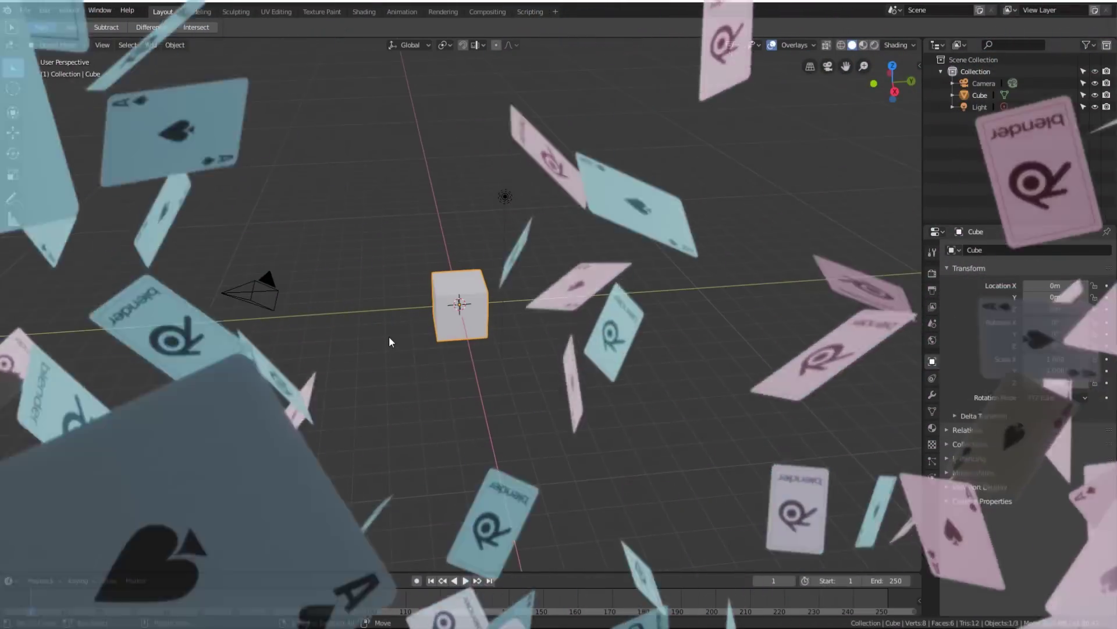
Step: Delete the default camera, cube and light from the new scene
{"action": "mouse_move", "coordinate": [394, 339]}
{"action": "middle_mouse_down"}
{"action": "mouse_move", "coordinate": [422, 368]}
{"action": "mouse_move", "coordinate": [381, 332]}
{"action": "mouse_move", "coordinate": [416, 364]}
{"action": "mouse_move", "coordinate": [394, 341]}
{"action": "middle_mouse_up"}
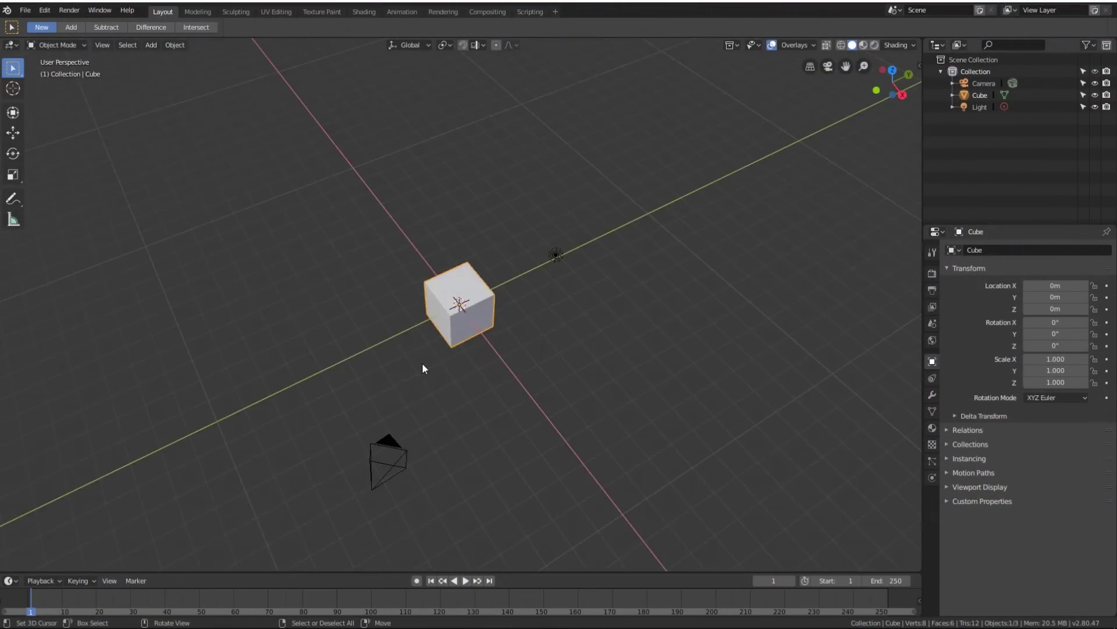
{"action": "scroll", "coordinate": [405, 371], "scroll_direction": "up", "scroll_amount": 2}
{"action": "key", "text": "alt+a"}
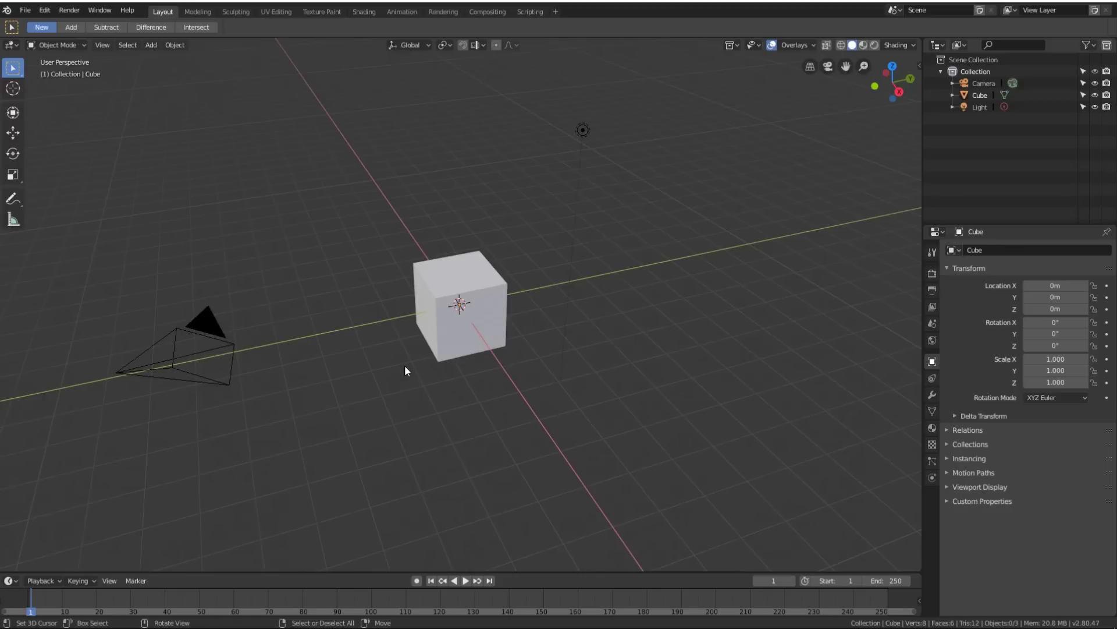
{"action": "key", "text": "a"}
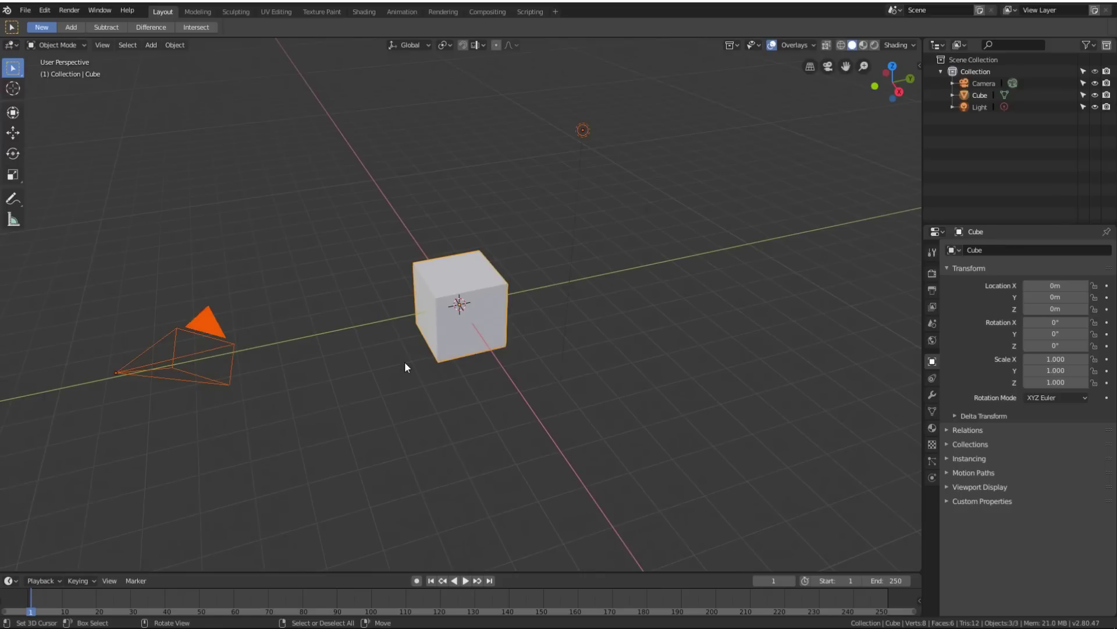
{"action": "key", "text": "Delete"}
Step: Add a mesh plane at the centre of the empty scene
{"action": "middle_click_drag", "start_coordinate": [397, 329], "coordinate": [409, 269]}
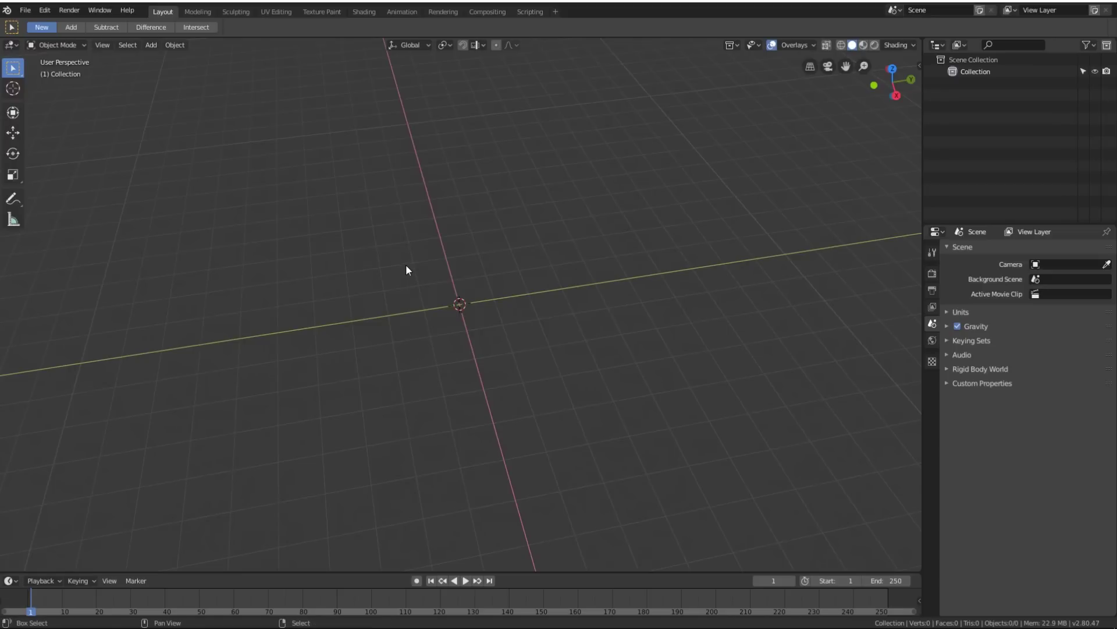
{"action": "key", "text": "shift+a"}
{"action": "mouse_move", "coordinate": [384, 267]}
{"action": "left_click", "coordinate": [458, 262]}
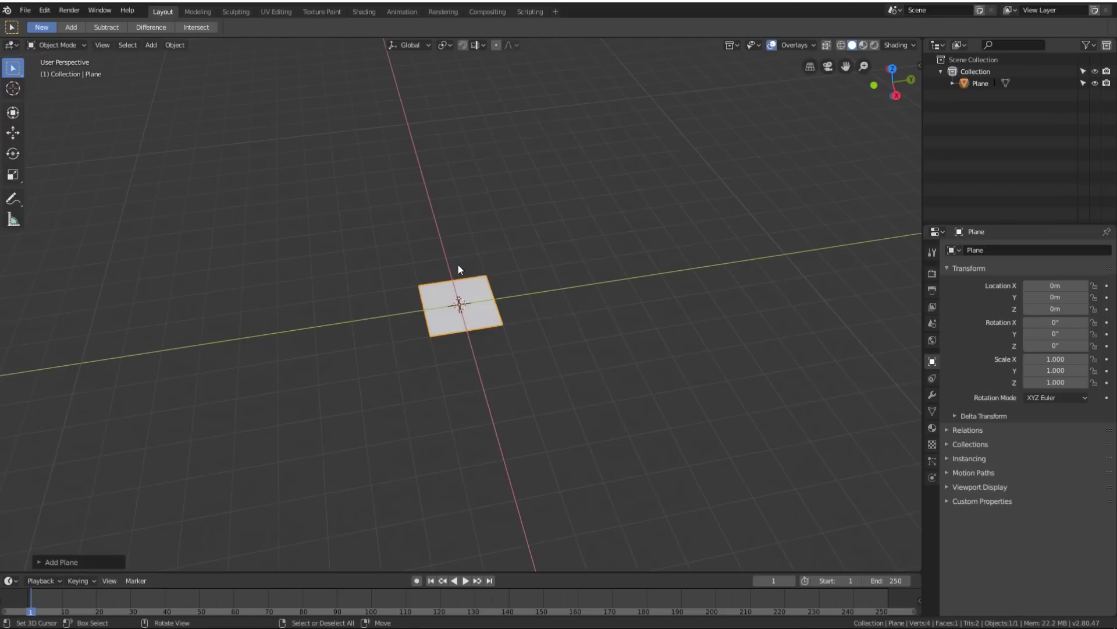
Step: Scale the plane's mesh by 1.5 along the Y axis in Edit Mode and return to Object Mode
{"action": "key", "text": "ctrl+Tab"}
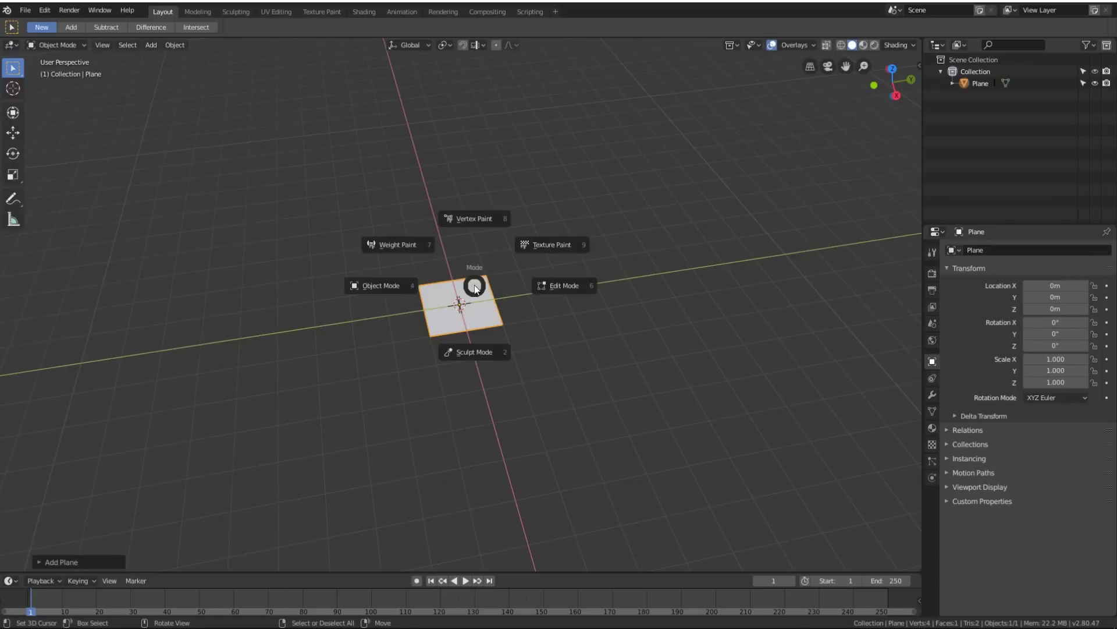
{"action": "left_click", "coordinate": [558, 282]}
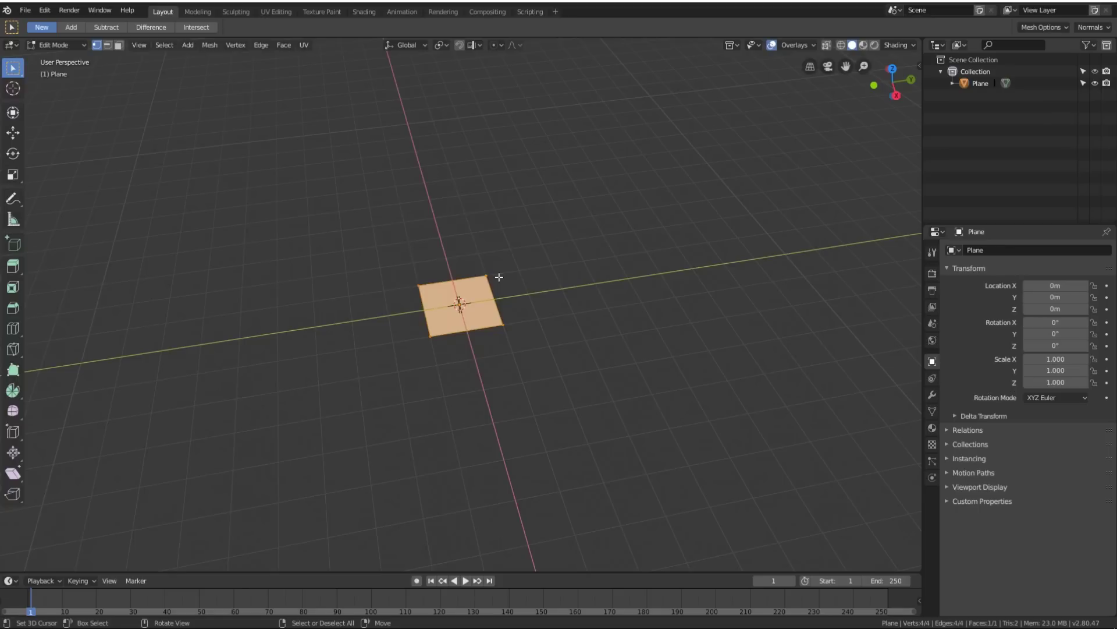
{"action": "key", "text": "s"}
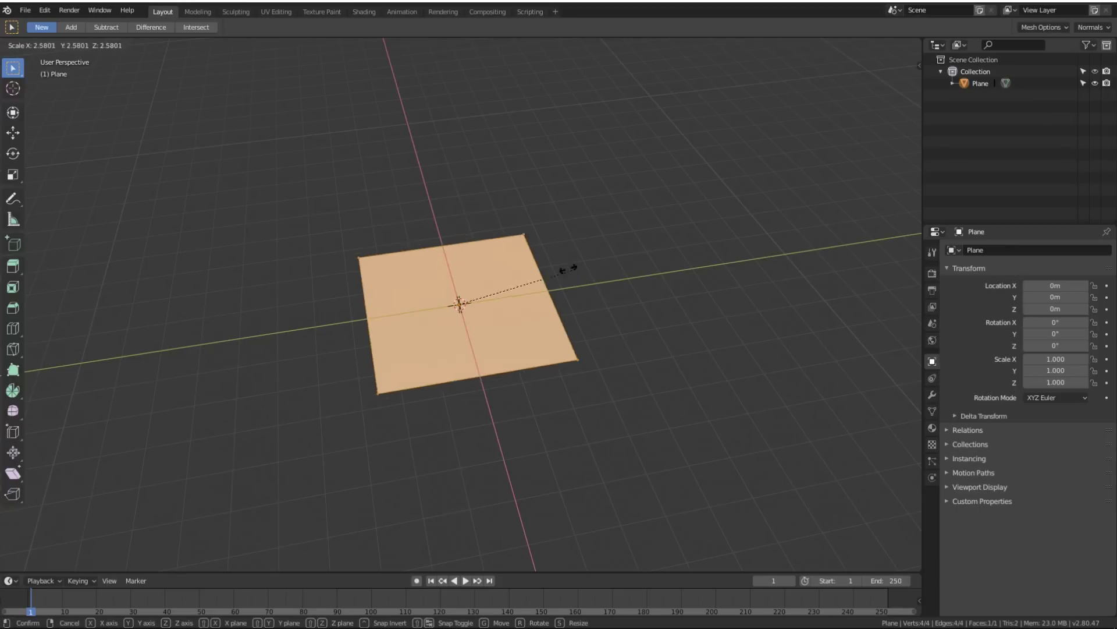
{"action": "key", "text": "y"}
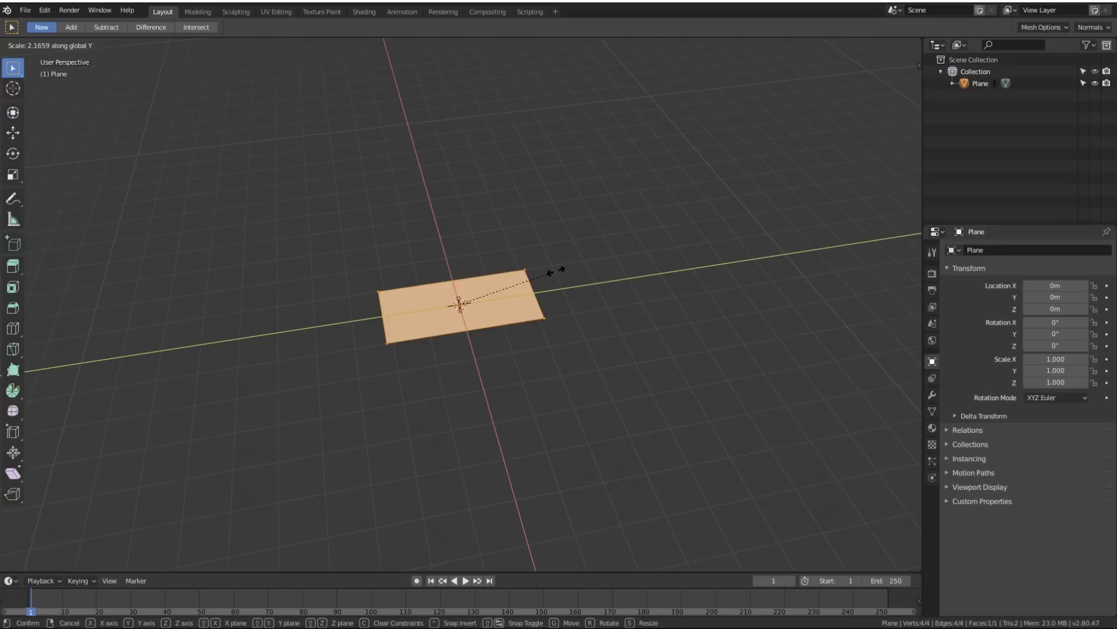
{"action": "type", "text": "1.5"}
{"action": "key", "text": "Return"}
{"action": "middle_click_drag", "start_coordinate": [556, 271], "coordinate": [564, 309]}
{"action": "key", "text": "ctrl+Tab"}
{"action": "left_click", "coordinate": [502, 304]}
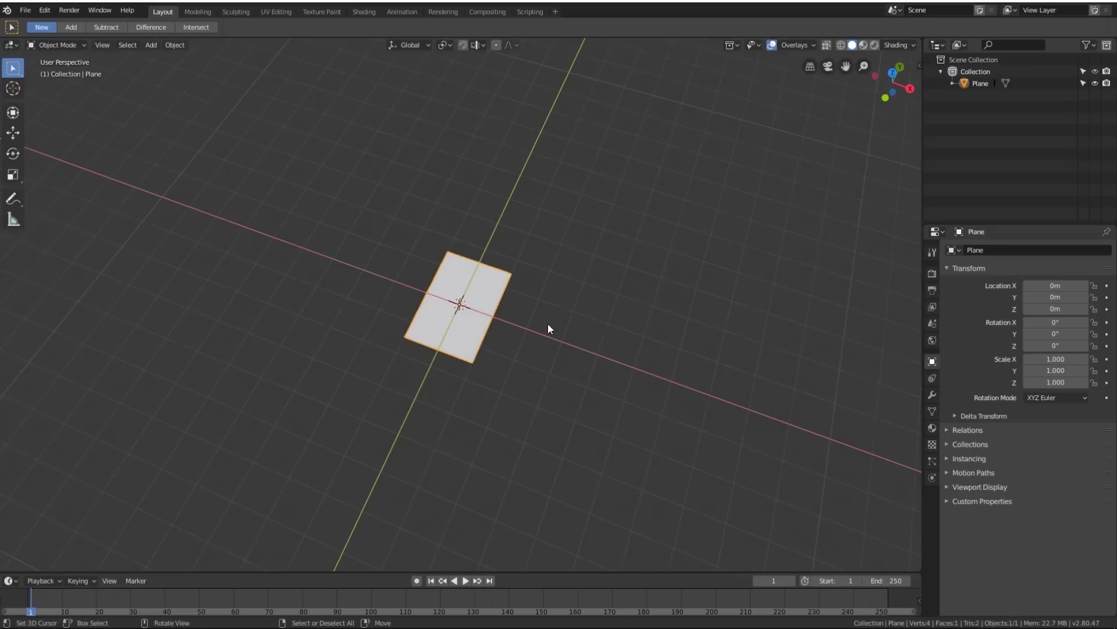
Step: Switch to the Shading workspace and create a new material for the plane
{"action": "scroll", "coordinate": [550, 330], "scroll_direction": "up", "scroll_amount": 3}
{"action": "middle_click_drag", "start_coordinate": [644, 334], "coordinate": [584, 335]}
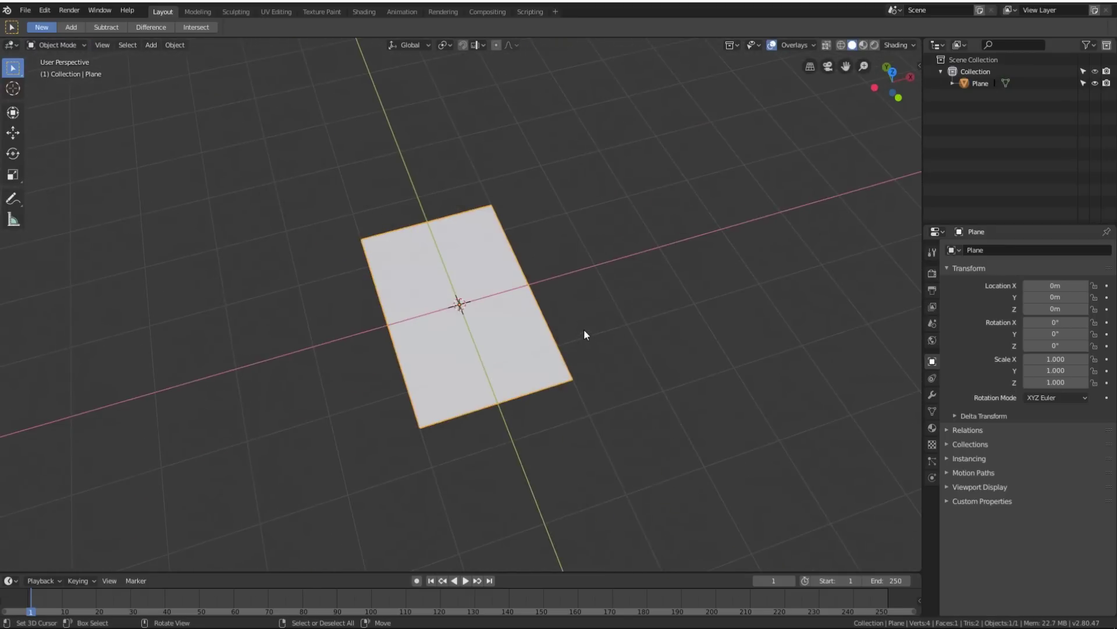
{"action": "left_click", "coordinate": [364, 11]}
{"action": "left_click", "coordinate": [550, 365]}
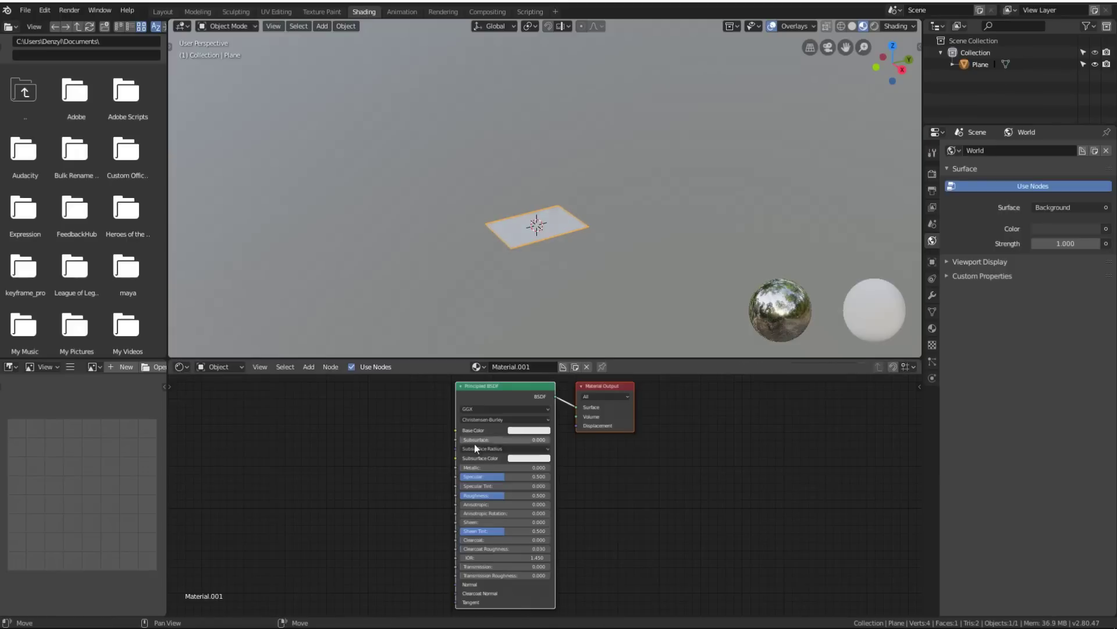
Step: Add an Image Texture node beside the Principled BSDF and connect its Color output to Base Color
{"action": "scroll", "coordinate": [397, 435], "scroll_direction": "down", "scroll_amount": 1}
{"action": "scroll", "coordinate": [392, 432], "scroll_direction": "up", "scroll_amount": 3}
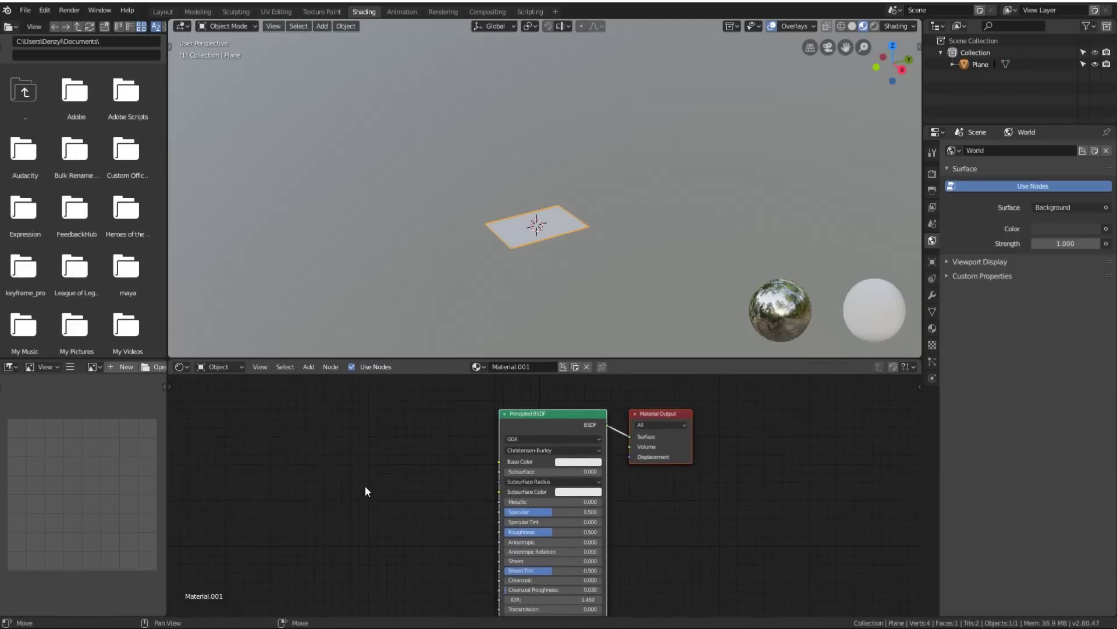
{"action": "key", "text": "shift+a"}
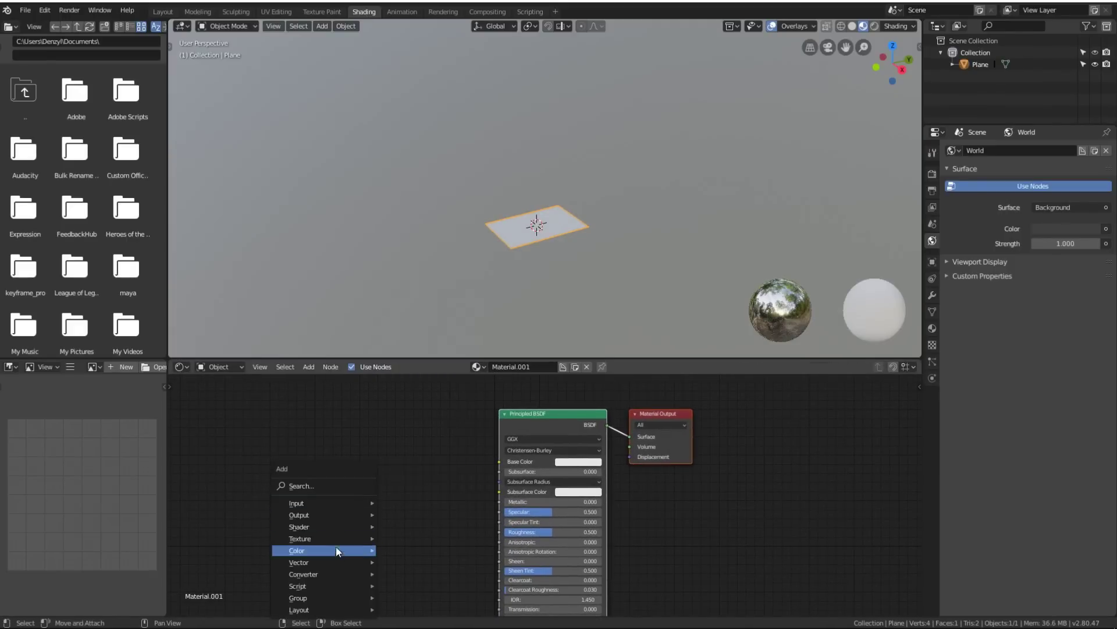
{"action": "mouse_move", "coordinate": [333, 538]}
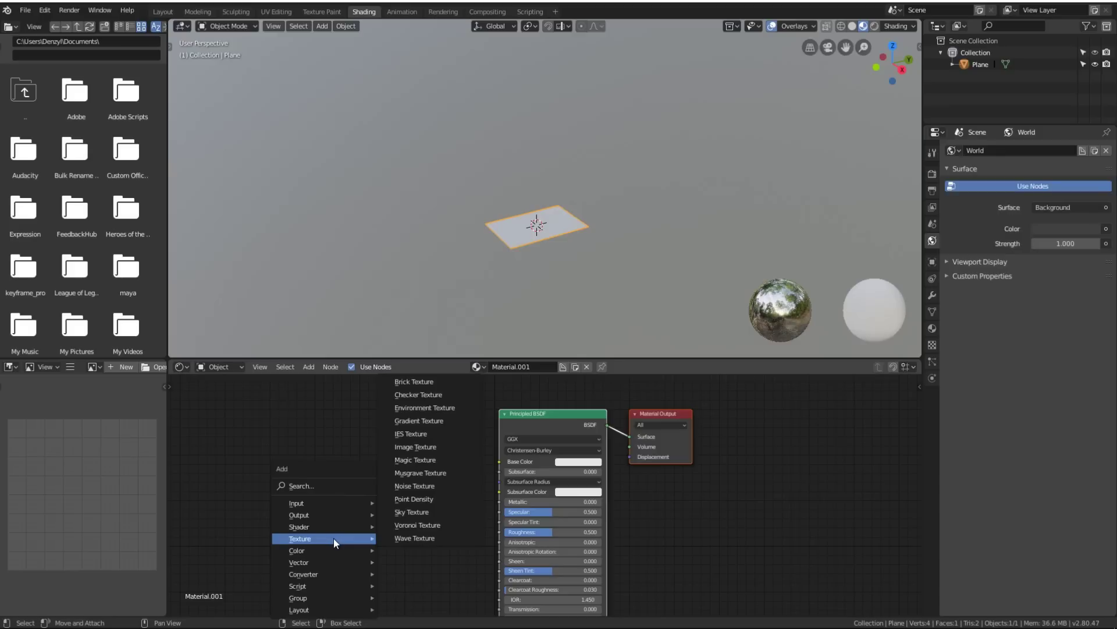
{"action": "left_click", "coordinate": [422, 446]}
{"action": "left_click", "coordinate": [407, 508]}
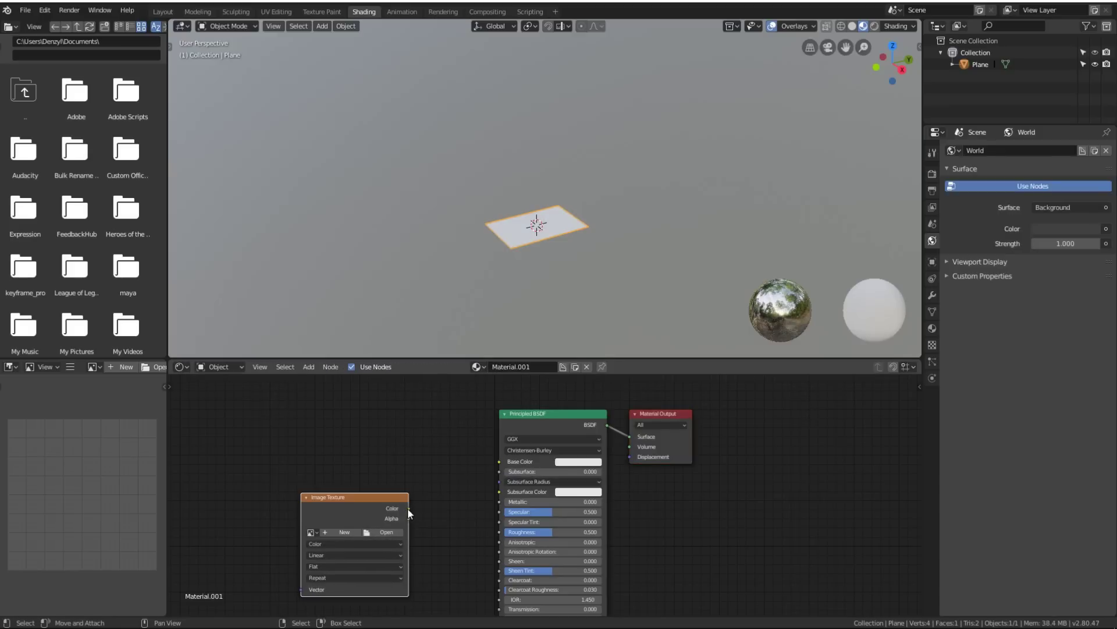
{"action": "left_click_drag", "start_coordinate": [408, 508], "coordinate": [499, 461]}
{"action": "left_click_drag", "start_coordinate": [382, 504], "coordinate": [402, 463]}
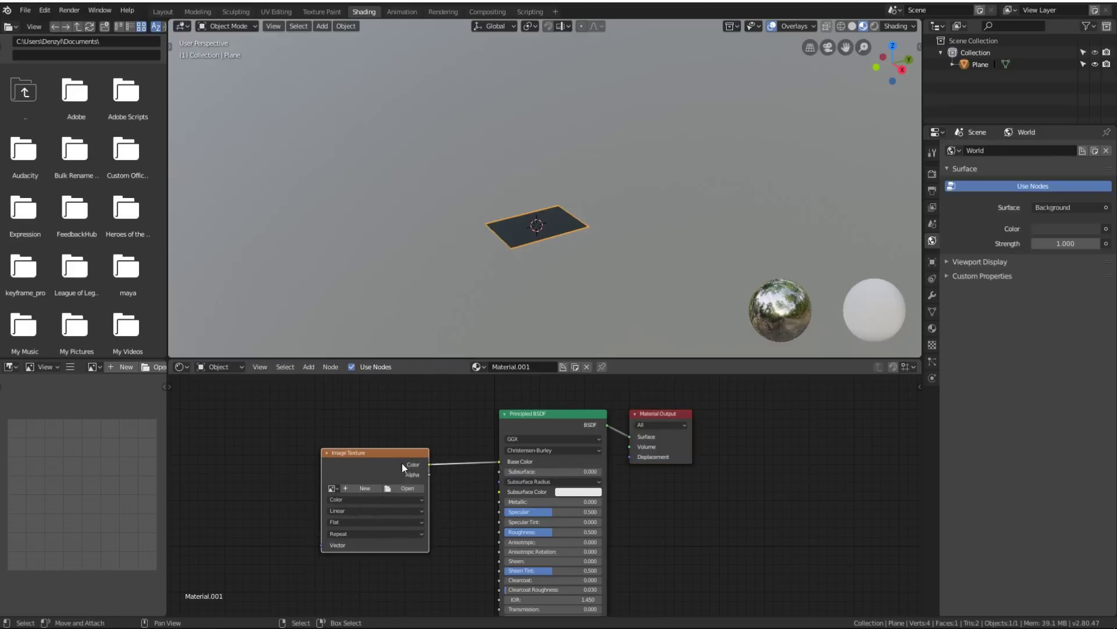
Step: Load Card front.png from the Double sided Shader Tutorial's Blender Projects\Textures folder into the Image Texture node
{"action": "left_click", "coordinate": [407, 488]}
{"action": "left_click", "coordinate": [53, 240]}
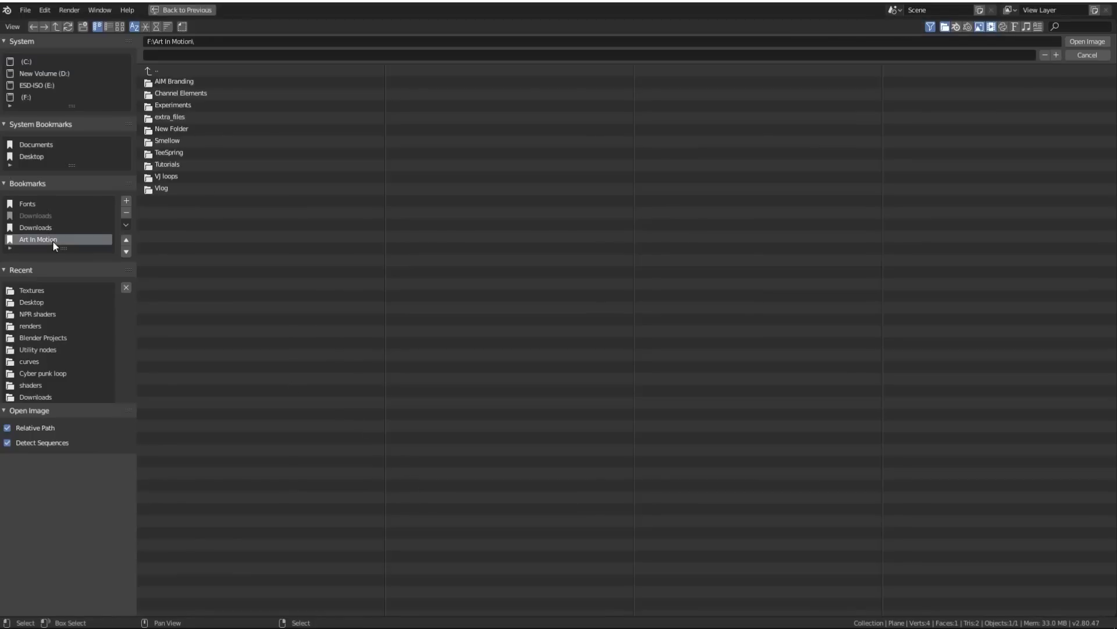
{"action": "double_click", "coordinate": [174, 163]}
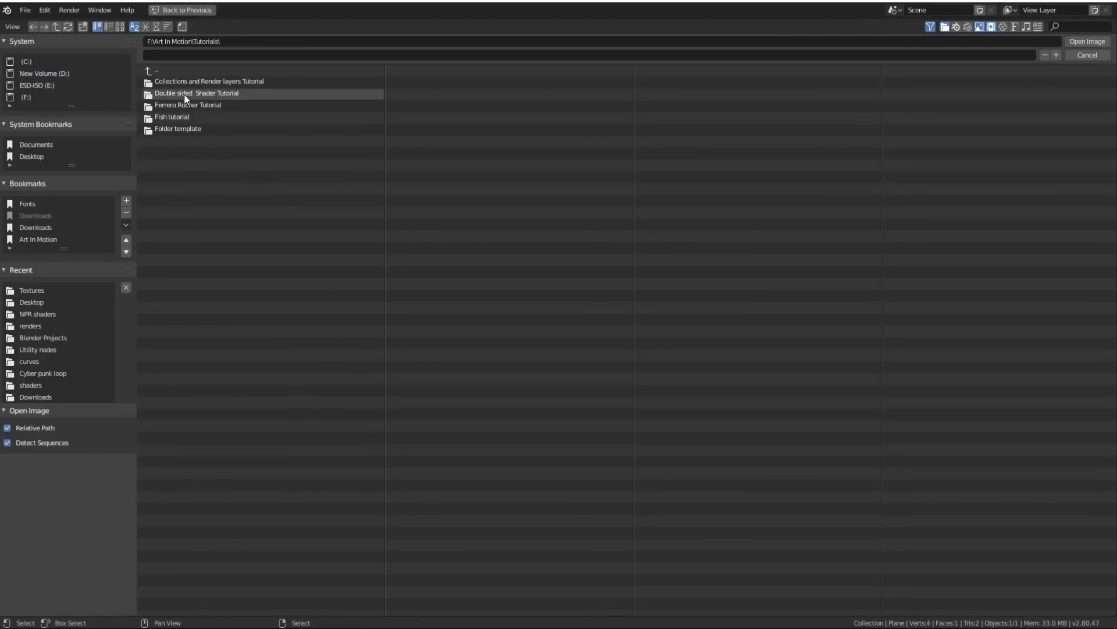
{"action": "double_click", "coordinate": [184, 94]}
{"action": "double_click", "coordinate": [180, 94]}
{"action": "double_click", "coordinate": [171, 83]}
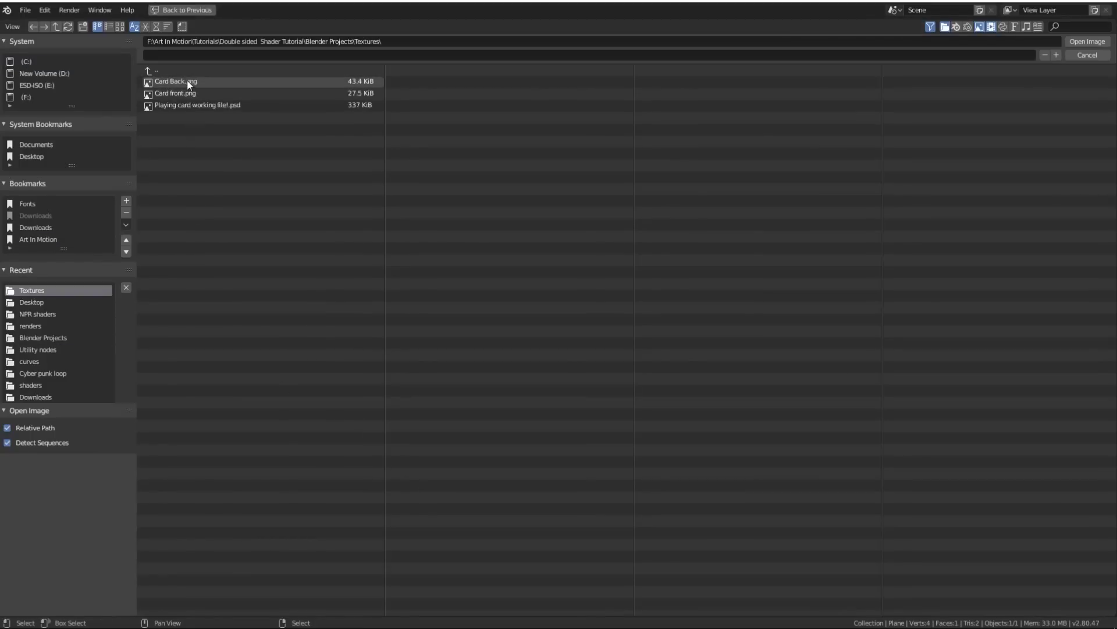
{"action": "left_click", "coordinate": [121, 26]}
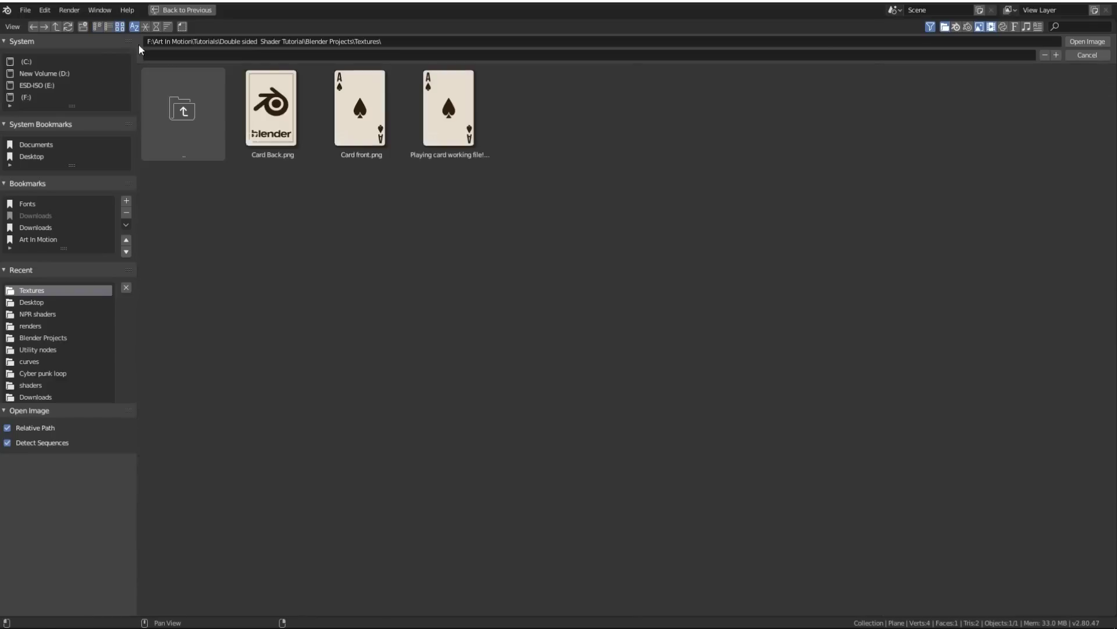
{"action": "left_click", "coordinate": [274, 140]}
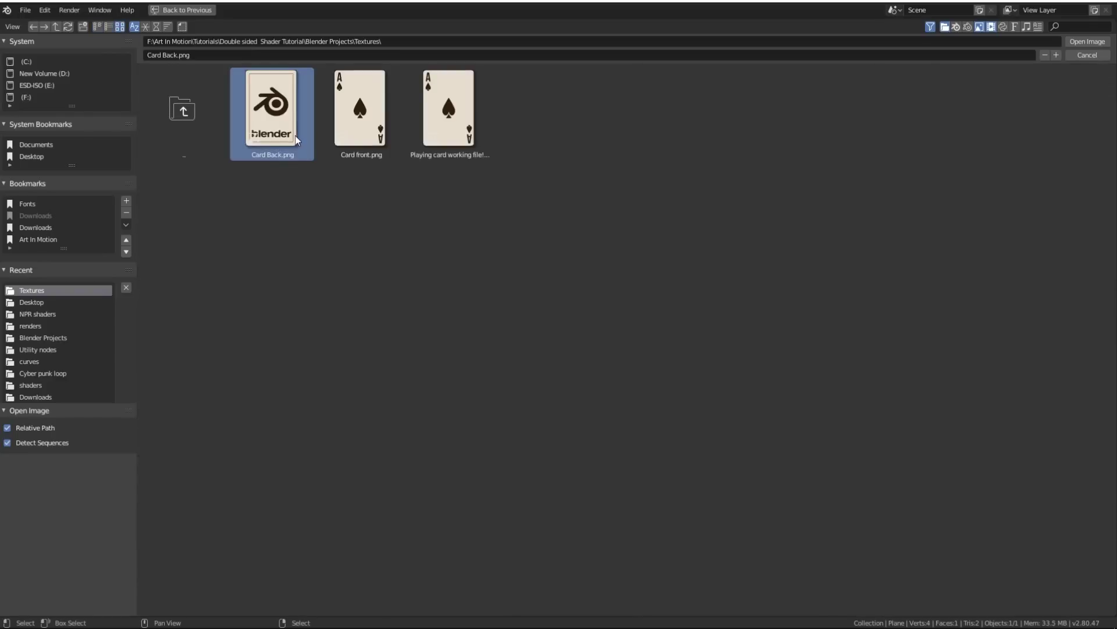
{"action": "left_click", "coordinate": [360, 113]}
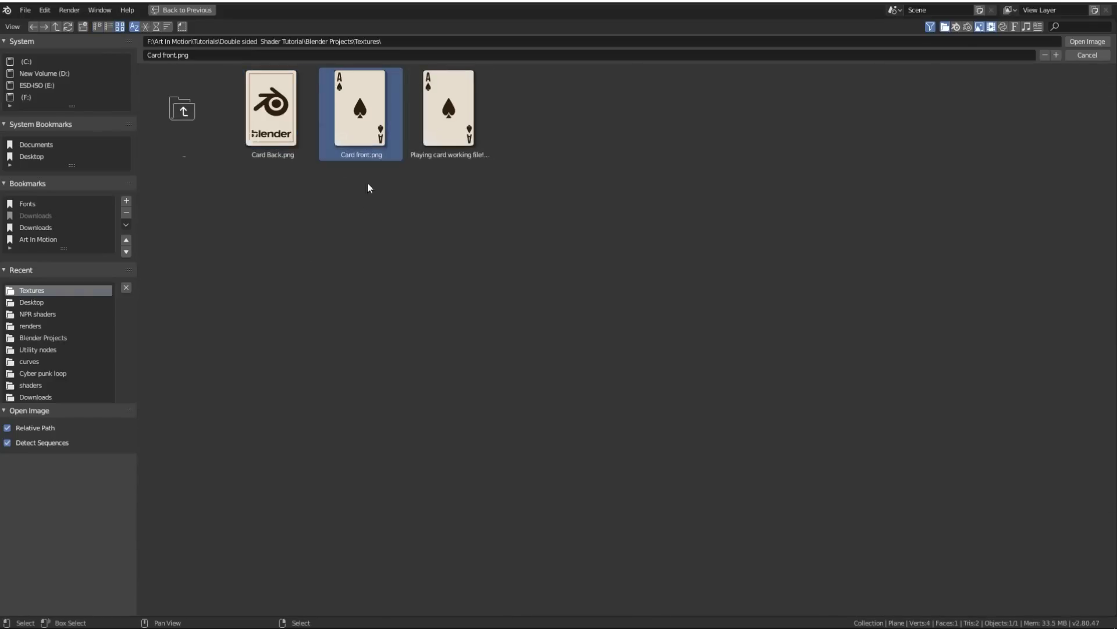
{"action": "left_click", "coordinate": [1075, 46]}
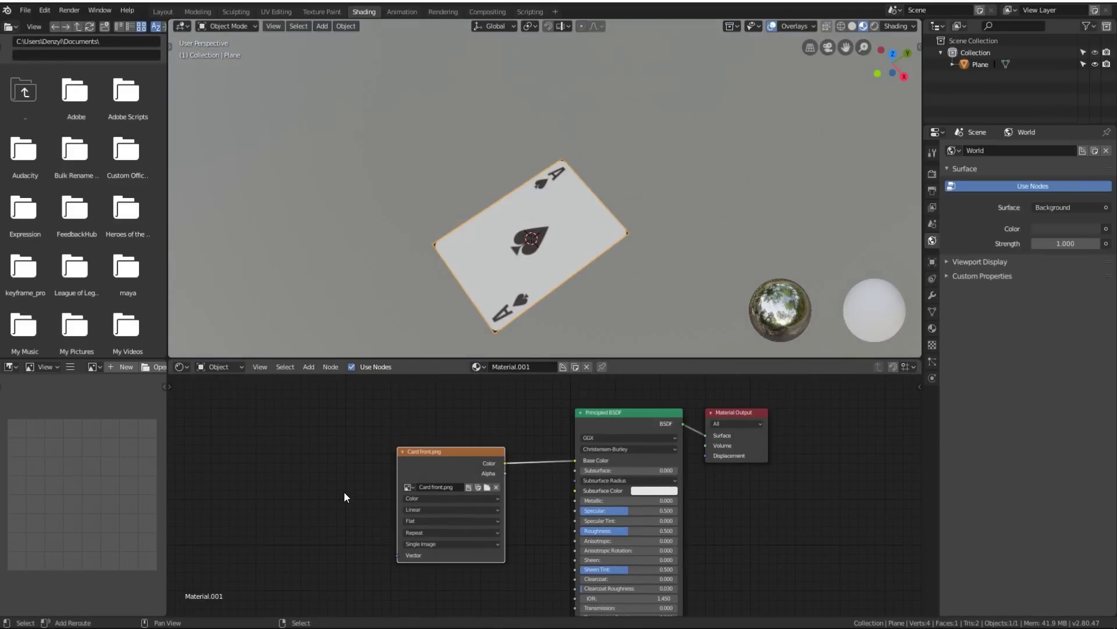
Step: Insert a MixRGB node between the Card front.png texture and the Principled BSDF's Base Color, and move the texture node farther away from it
{"action": "key", "text": "shift+a"}
{"action": "mouse_move", "coordinate": [328, 495]}
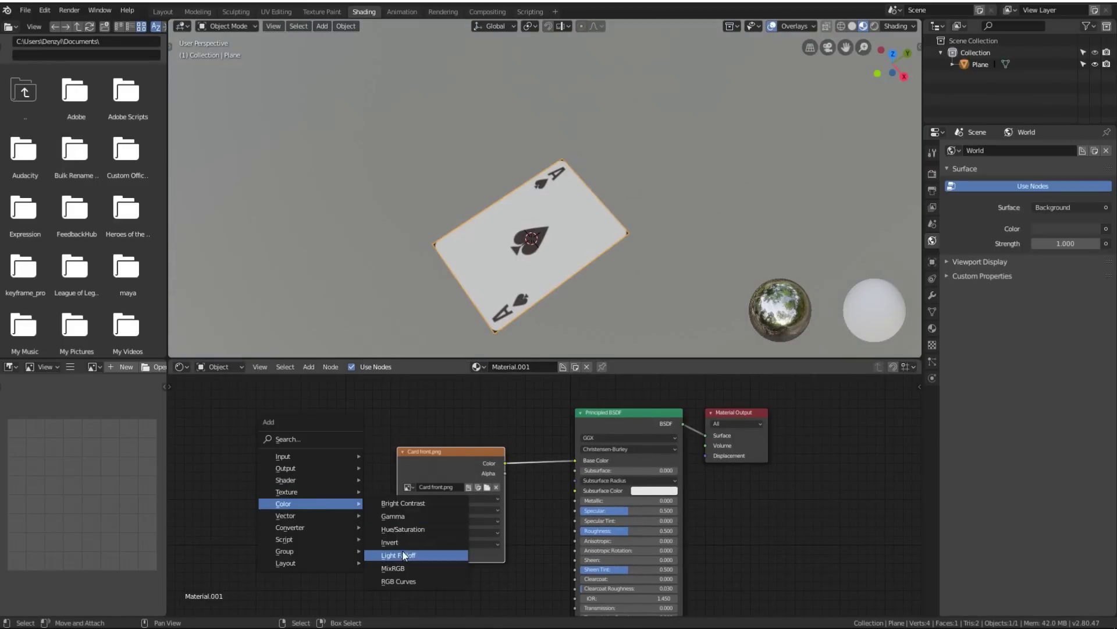
{"action": "left_click", "coordinate": [401, 569]}
{"action": "left_click", "coordinate": [527, 425]}
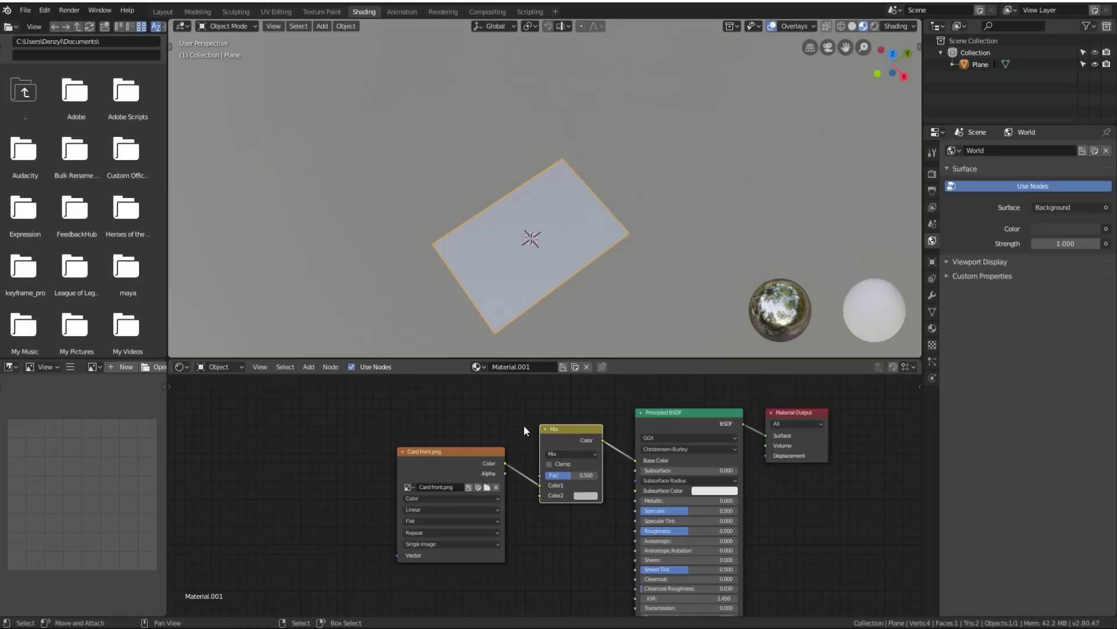
{"action": "left_click_drag", "start_coordinate": [456, 478], "coordinate": [366, 458]}
{"action": "scroll", "coordinate": [369, 450], "scroll_direction": "down", "scroll_amount": 3}
{"action": "middle_click_drag", "start_coordinate": [368, 451], "coordinate": [389, 430]}
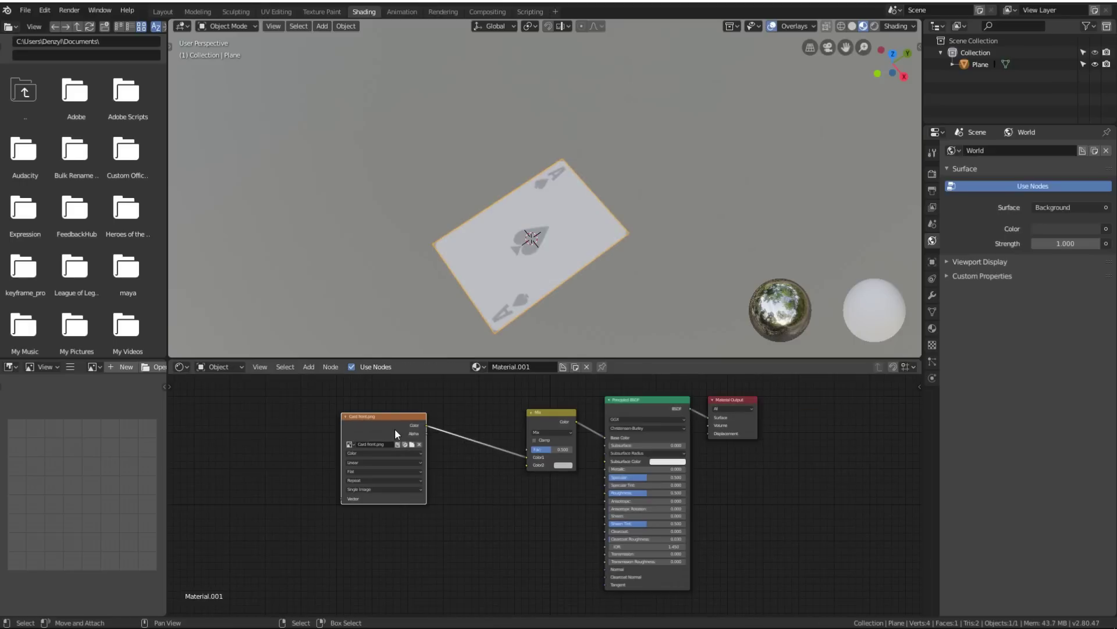
{"action": "key", "text": "shift+d"}
{"action": "right_click", "coordinate": [402, 481]}
{"action": "key", "text": "ctrl+z"}
Step: Duplicate the Card front.png texture node below the original and connect the copy's Color output to the Mix node's Color2
{"action": "key", "text": "shift+d"}
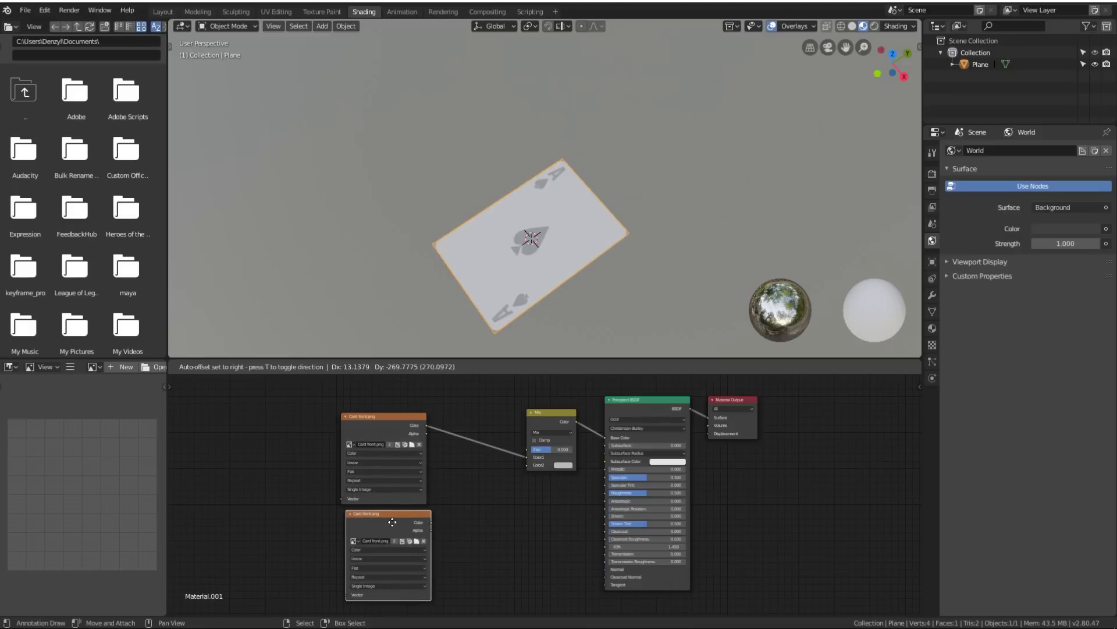
{"action": "left_click", "coordinate": [394, 526]}
{"action": "left_click_drag", "start_coordinate": [431, 522], "coordinate": [528, 465]}
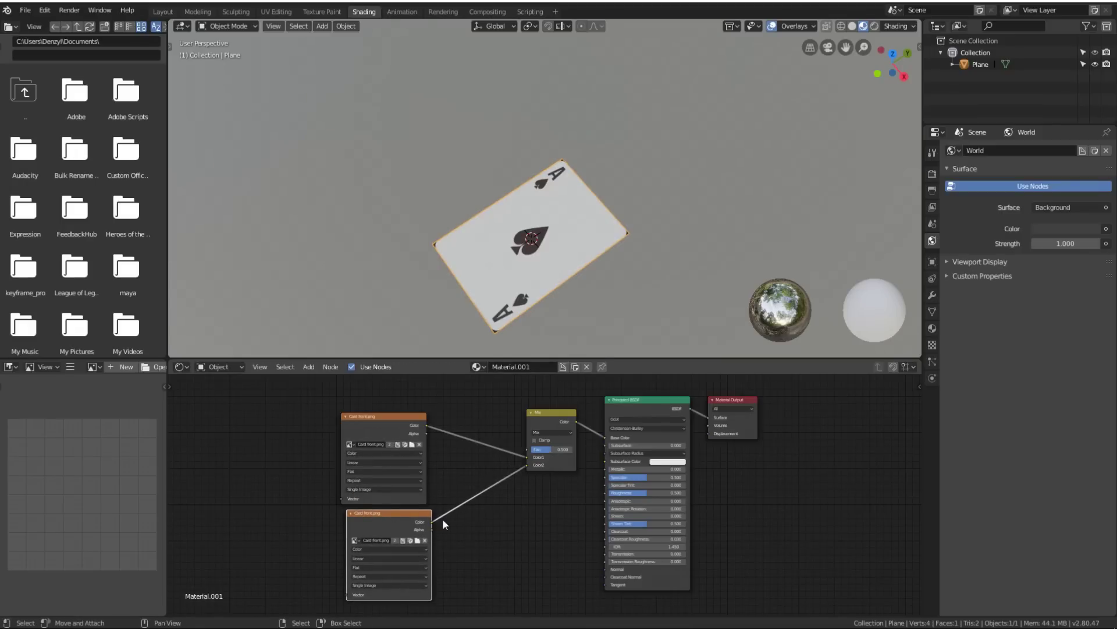
Step: Load Card Back.png into the duplicated Image Texture node and set the Mix node's Fac to 0
{"action": "left_click", "coordinate": [418, 541]}
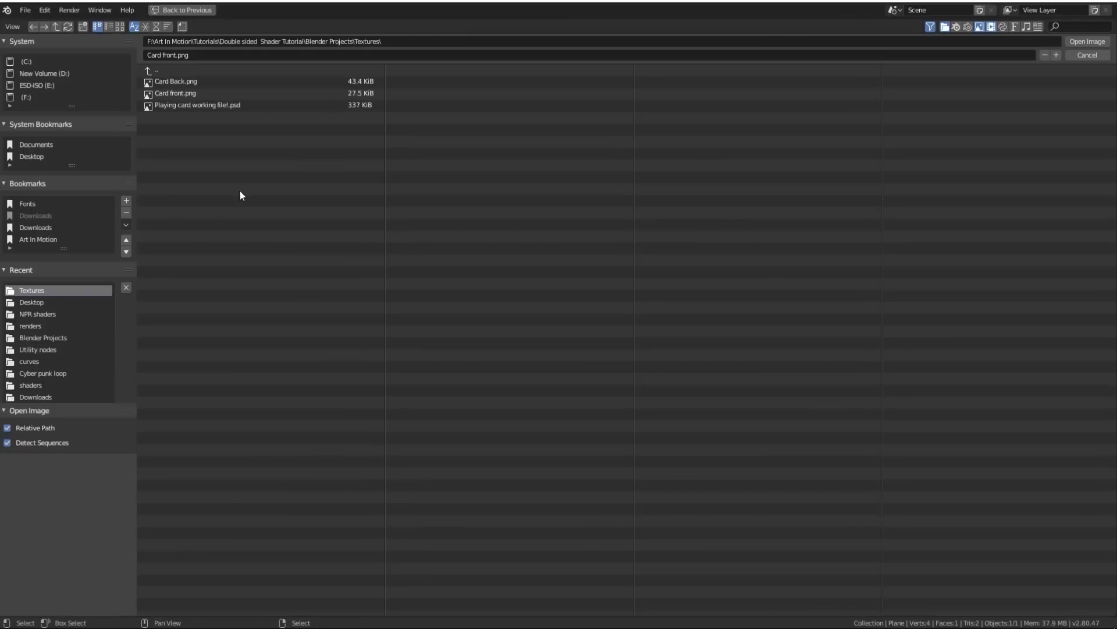
{"action": "left_click", "coordinate": [178, 81]}
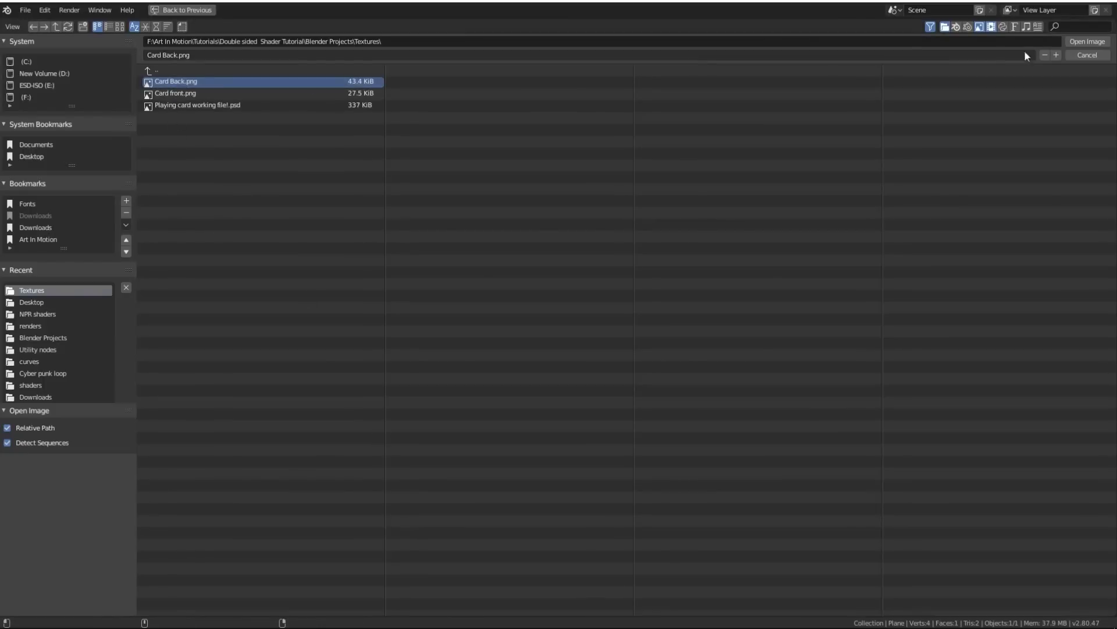
{"action": "left_click", "coordinate": [1089, 42]}
{"action": "mouse_move", "coordinate": [599, 245]}
{"action": "middle_mouse_down"}
{"action": "mouse_move", "coordinate": [629, 199]}
{"action": "mouse_move", "coordinate": [603, 130]}
{"action": "mouse_move", "coordinate": [561, 289]}
{"action": "middle_mouse_up"}
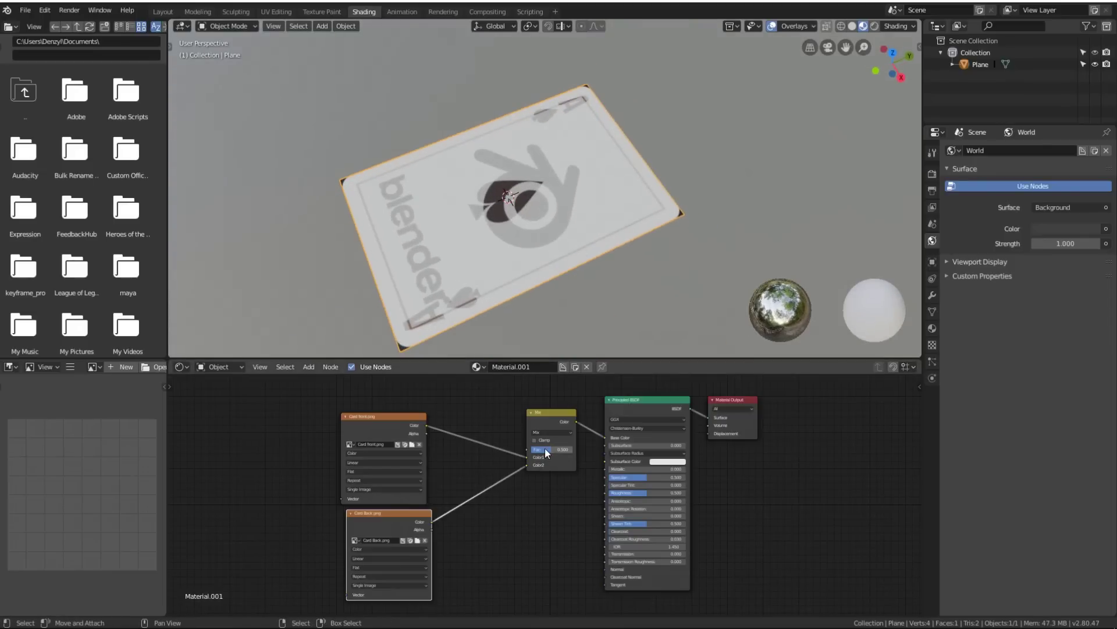
{"action": "left_click_drag", "start_coordinate": [550, 449], "coordinate": [532, 449]}
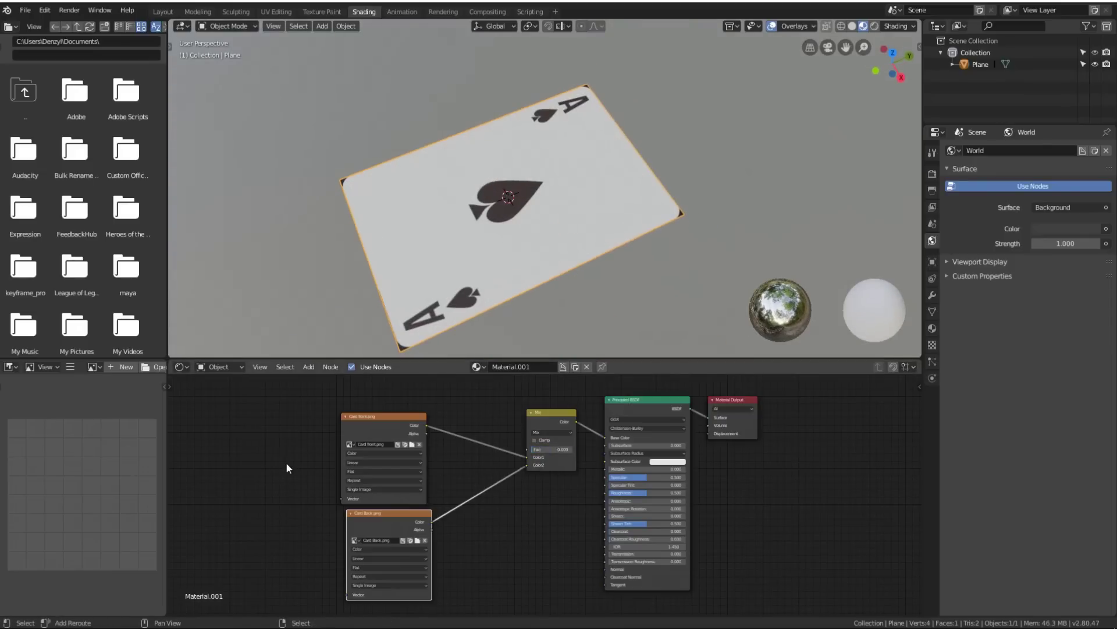
Step: Add a Geometry node before the image textures and connect its Backfacing output to the Mix node's Fac
{"action": "key", "text": "shift+a"}
{"action": "mouse_move", "coordinate": [279, 417]}
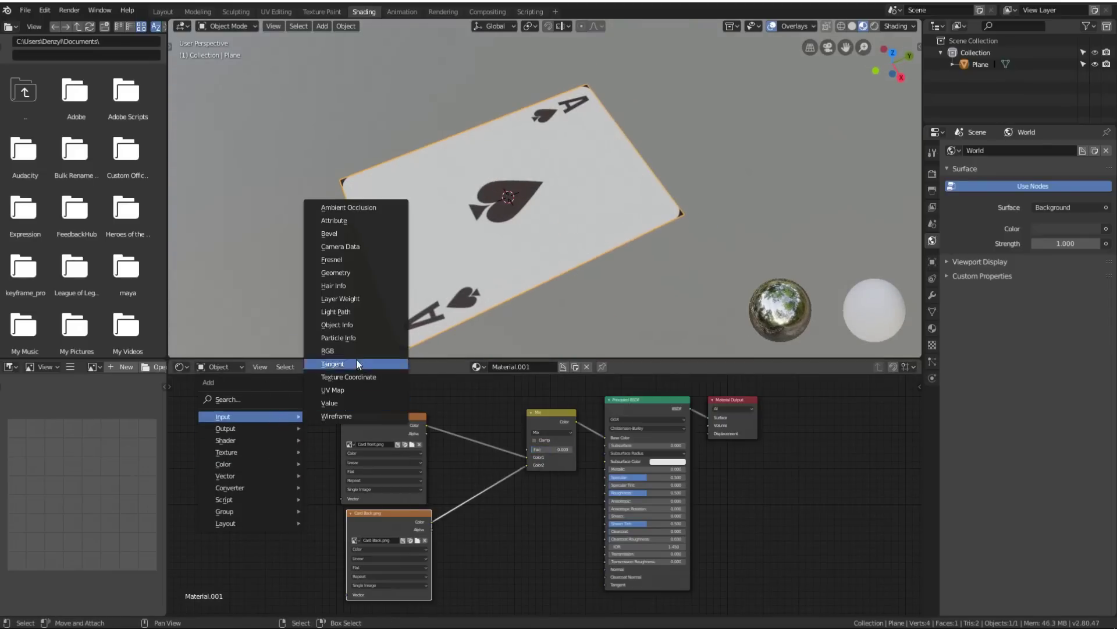
{"action": "left_click", "coordinate": [347, 278]}
{"action": "left_click", "coordinate": [312, 519]}
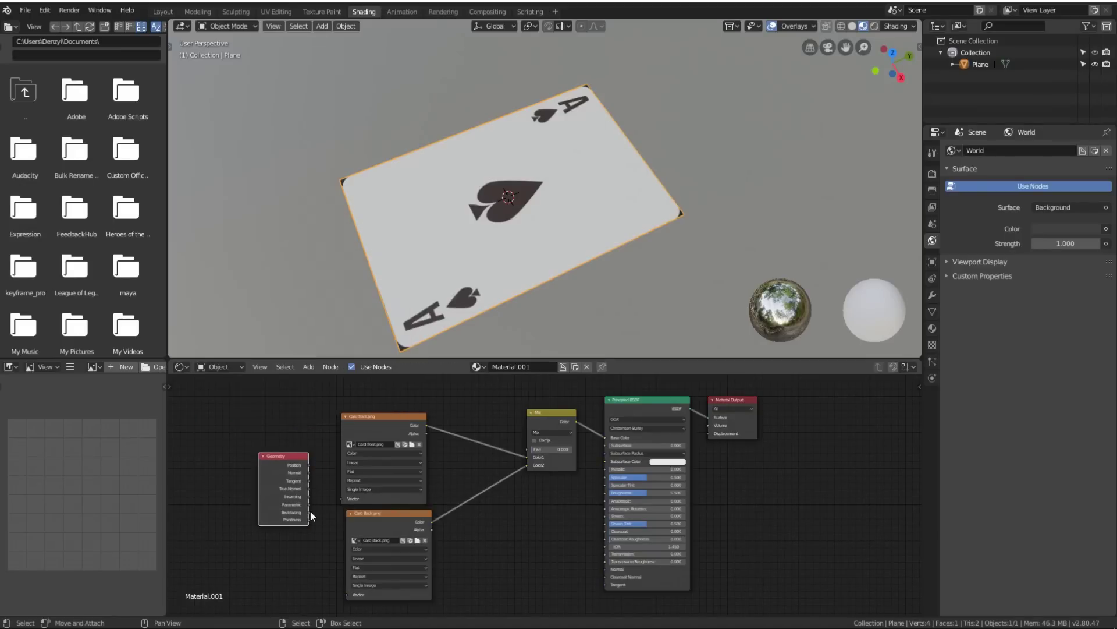
{"action": "mouse_move", "coordinate": [309, 511]}
{"action": "left_mouse_down"}
{"action": "mouse_move", "coordinate": [435, 495]}
{"action": "mouse_move", "coordinate": [529, 450]}
{"action": "left_mouse_up"}
Step: Examine the card from above and below to check the images on its two sides and its corners
{"action": "mouse_move", "coordinate": [529, 241]}
{"action": "middle_mouse_down"}
{"action": "mouse_move", "coordinate": [570, 120]}
{"action": "mouse_move", "coordinate": [572, 263]}
{"action": "mouse_move", "coordinate": [551, 240]}
{"action": "mouse_move", "coordinate": [600, 274]}
{"action": "mouse_move", "coordinate": [619, 232]}
{"action": "mouse_move", "coordinate": [587, 263]}
{"action": "middle_mouse_up"}
{"action": "middle_click_drag", "start_coordinate": [624, 224], "coordinate": [659, 205]}
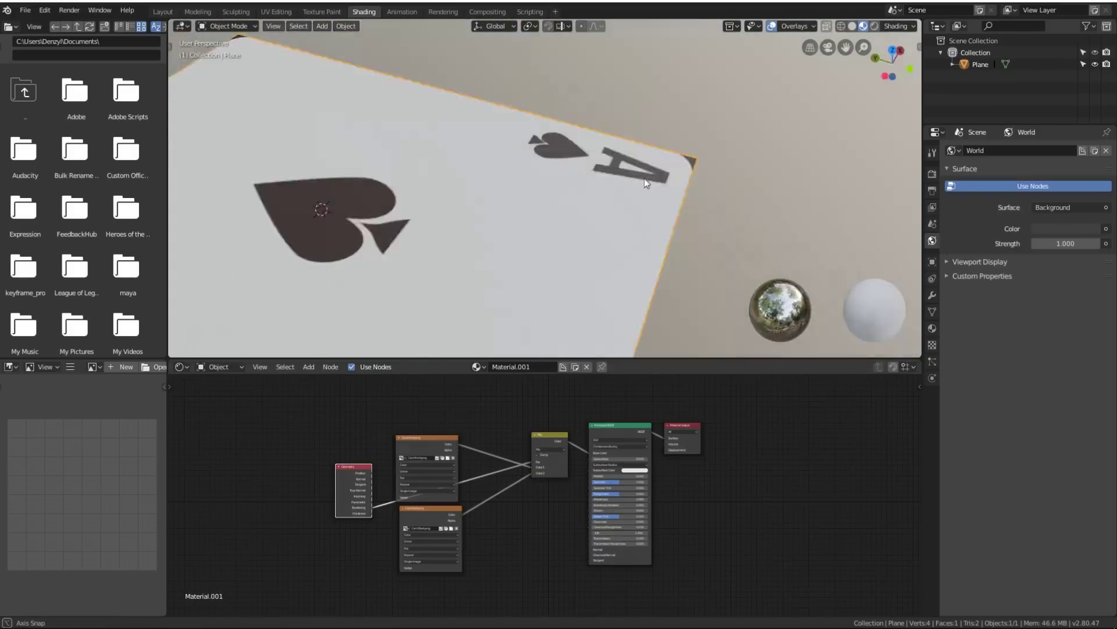
{"action": "middle_click_drag", "start_coordinate": [644, 179], "coordinate": [623, 200]}
{"action": "scroll", "coordinate": [623, 200], "scroll_direction": "down", "scroll_amount": 4}
{"action": "middle_click_drag", "start_coordinate": [539, 245], "coordinate": [608, 205], "text": "shift"}
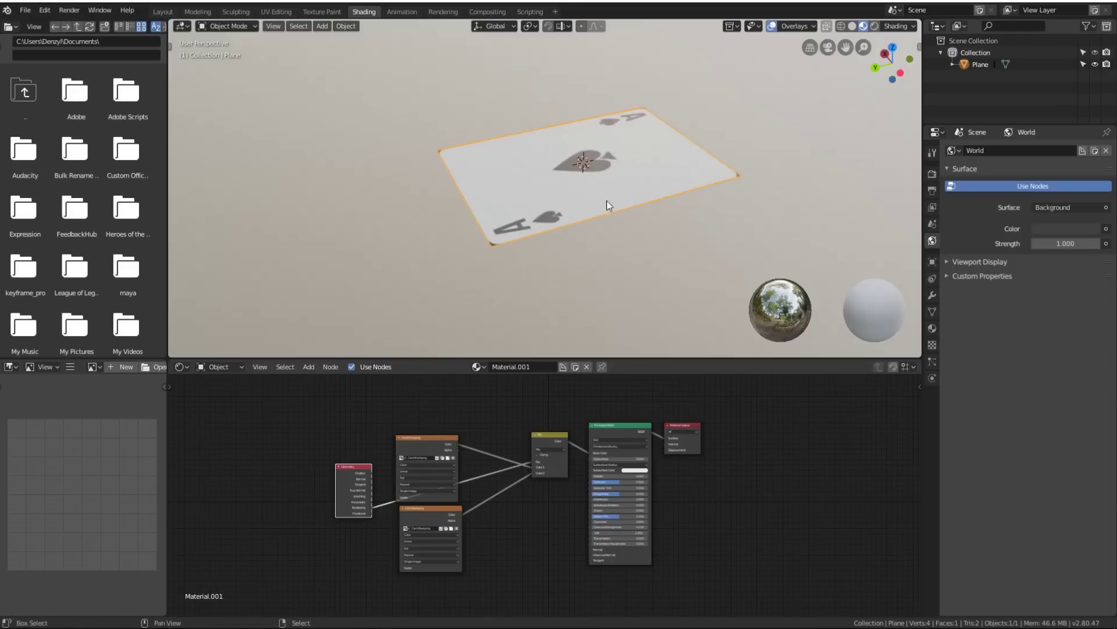
{"action": "scroll", "coordinate": [558, 246], "scroll_direction": "up", "scroll_amount": 4}
{"action": "middle_click_drag", "start_coordinate": [558, 247], "coordinate": [426, 291]}
{"action": "scroll", "coordinate": [470, 288], "scroll_direction": "down", "scroll_amount": 5}
{"action": "middle_click_drag", "start_coordinate": [548, 300], "coordinate": [515, 263], "text": "shift"}
{"action": "scroll", "coordinate": [515, 263], "scroll_direction": "up", "scroll_amount": 4}
{"action": "scroll", "coordinate": [364, 460], "scroll_direction": "up", "scroll_amount": 3}
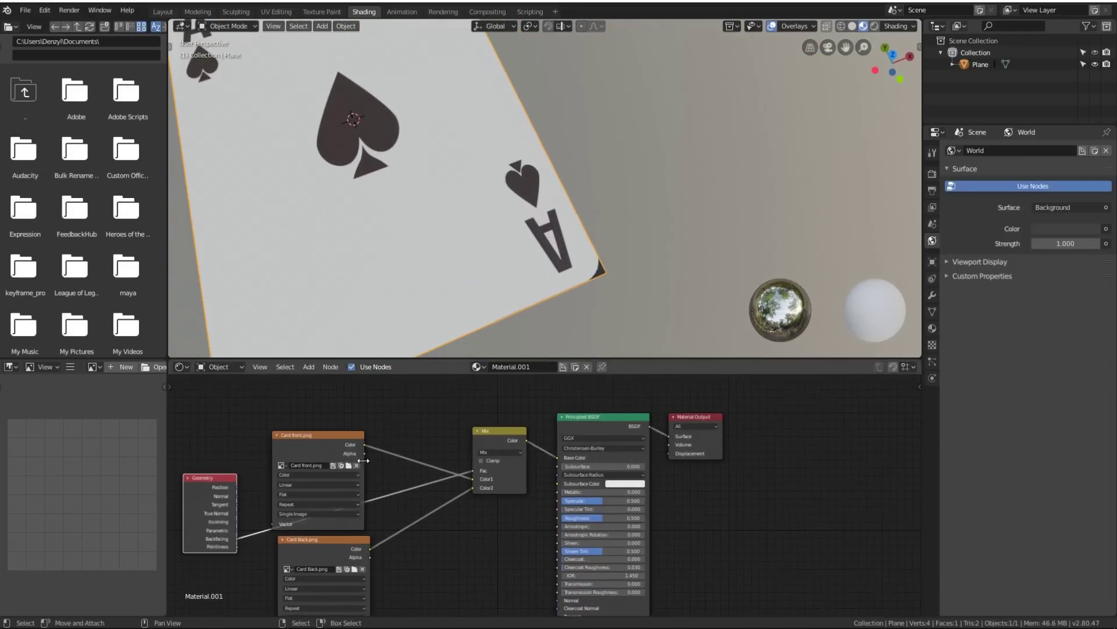
Step: Move the Material Output node farther away and insert a Mix Shader between the Principled BSDF and the Material Output
{"action": "left_click_drag", "start_coordinate": [364, 453], "coordinate": [369, 442]}
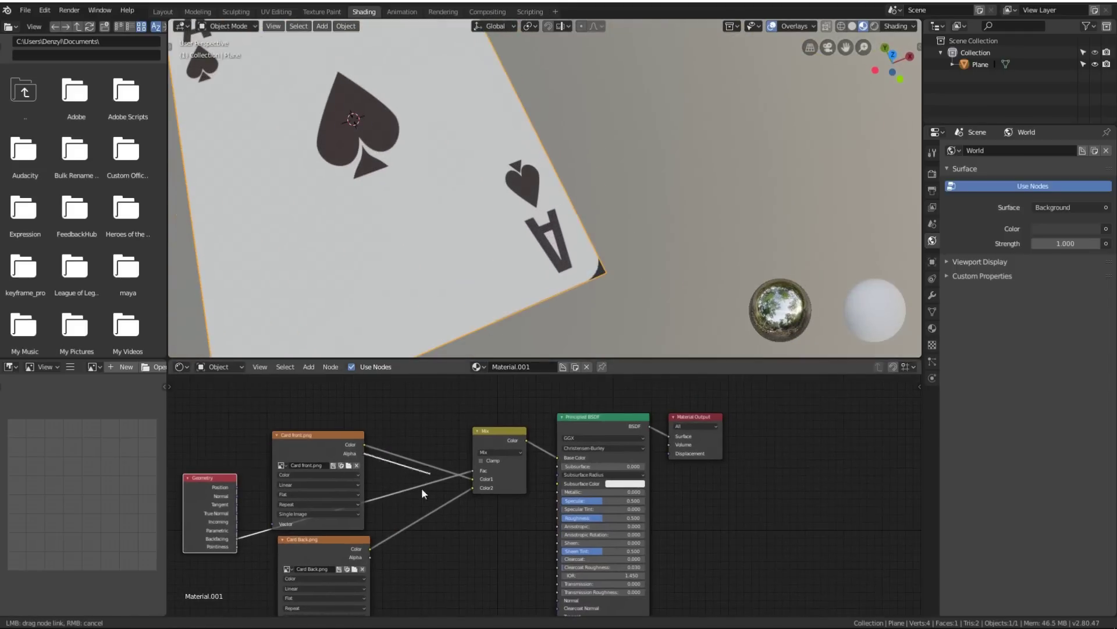
{"action": "left_click_drag", "start_coordinate": [422, 489], "coordinate": [455, 480]}
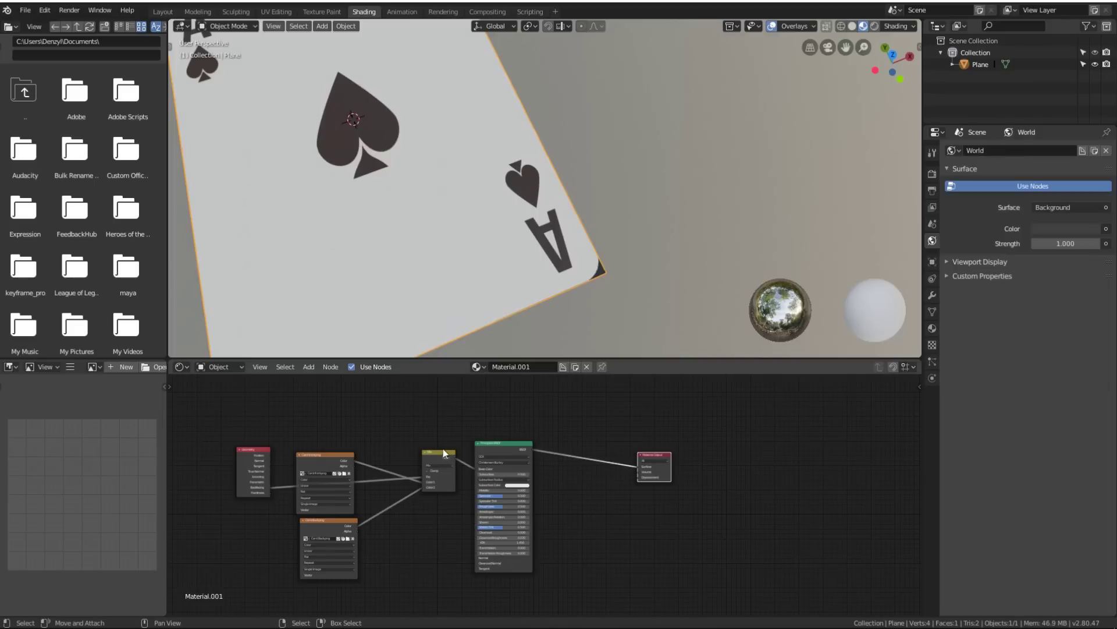
{"action": "scroll", "coordinate": [535, 495], "scroll_direction": "up", "scroll_amount": 1}
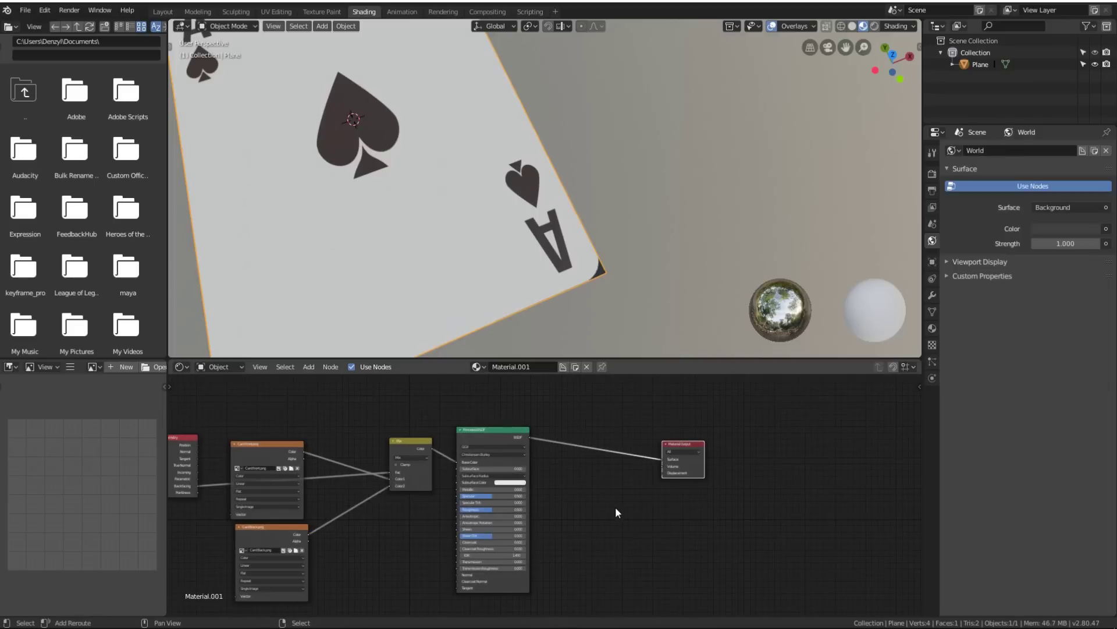
{"action": "key", "text": "shift+a"}
{"action": "mouse_move", "coordinate": [616, 508]}
{"action": "mouse_move", "coordinate": [590, 531]}
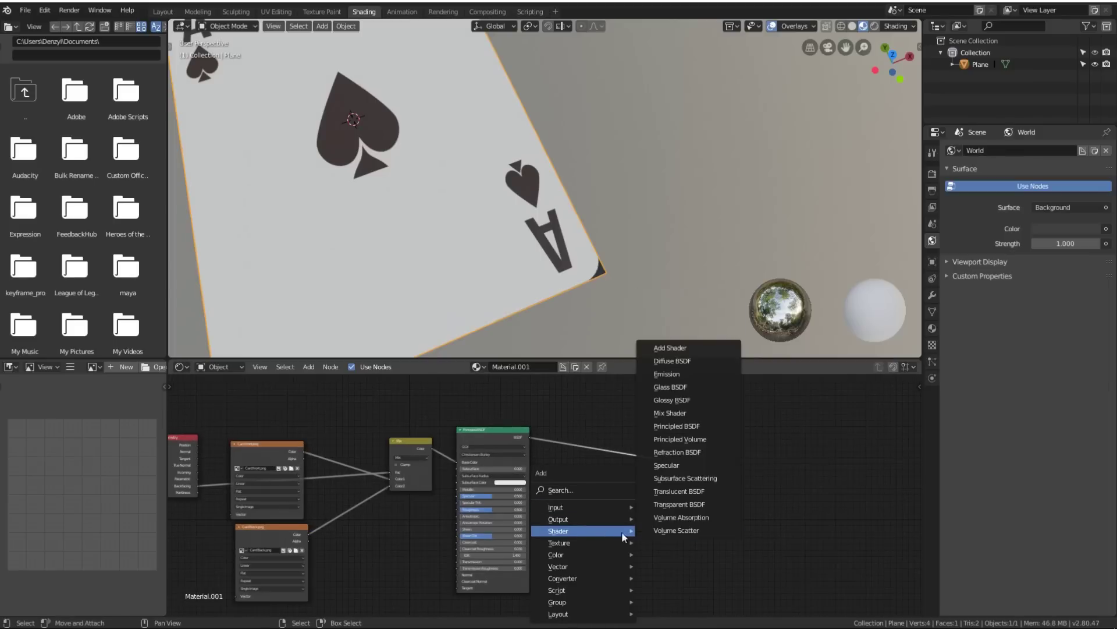
{"action": "left_click", "coordinate": [674, 414]}
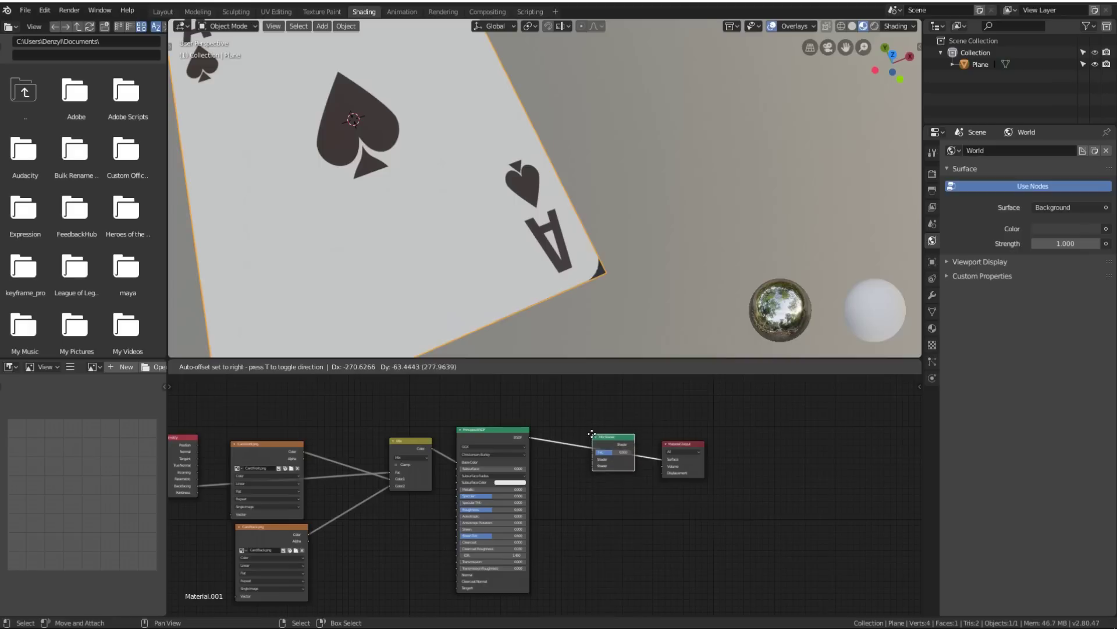
{"action": "left_click", "coordinate": [594, 441]}
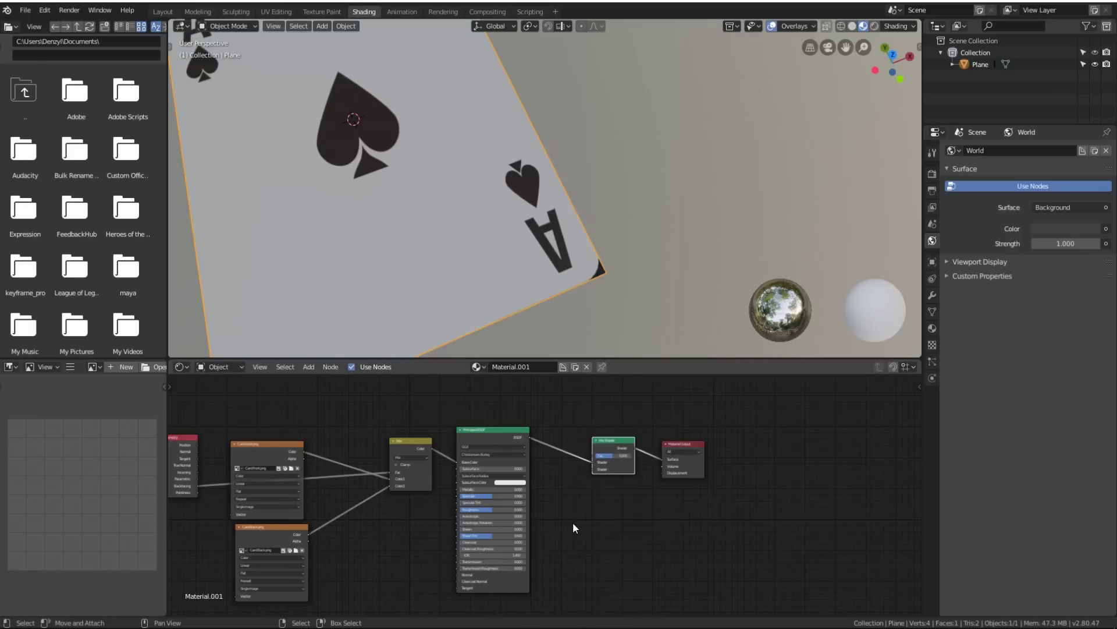
Step: Add a Transparent BSDF, connect it to the Mix Shader's second Shader input, and set the Mix Shader's Fac to 1
{"action": "key", "text": "shift+a"}
{"action": "mouse_move", "coordinate": [565, 520]}
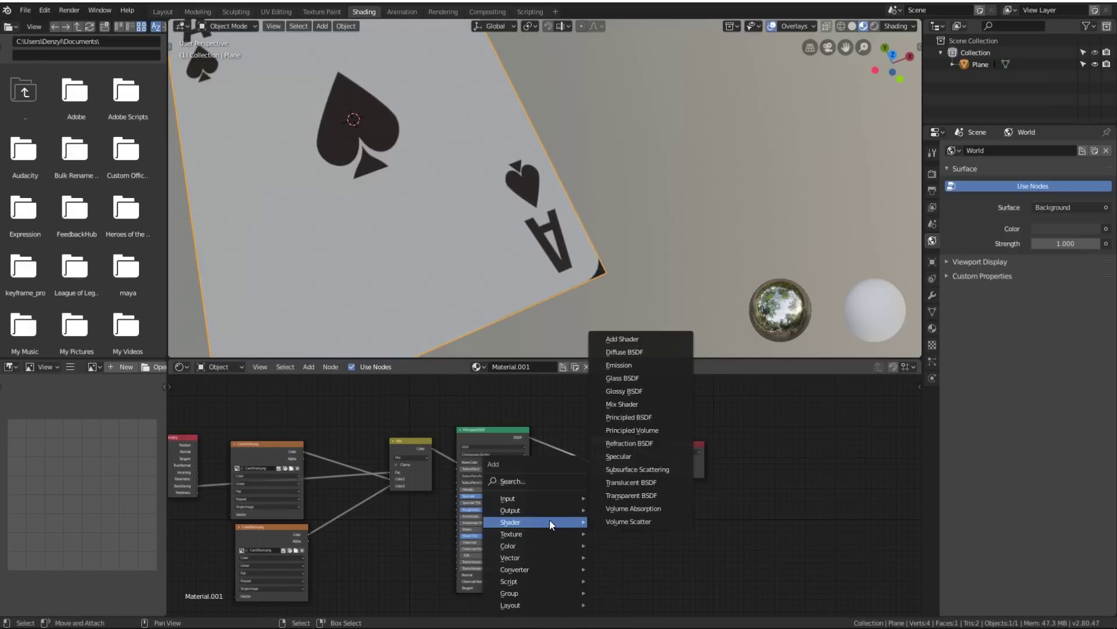
{"action": "left_click", "coordinate": [628, 495]}
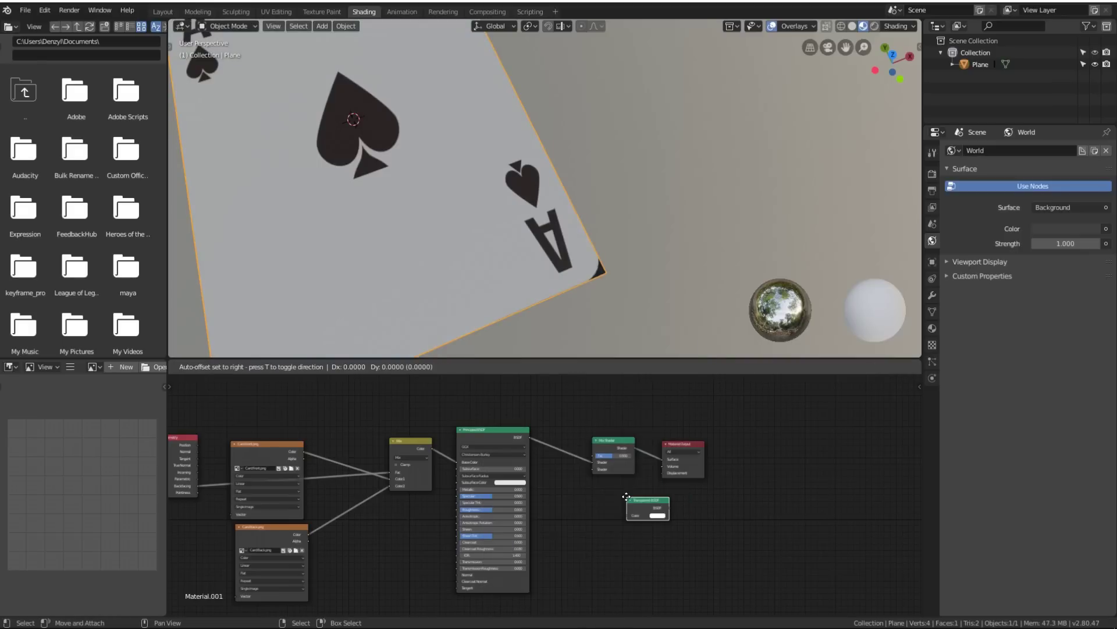
{"action": "left_click", "coordinate": [549, 499]}
{"action": "scroll", "coordinate": [549, 498], "scroll_direction": "up", "scroll_amount": 2}
{"action": "left_click_drag", "start_coordinate": [600, 518], "coordinate": [672, 435]}
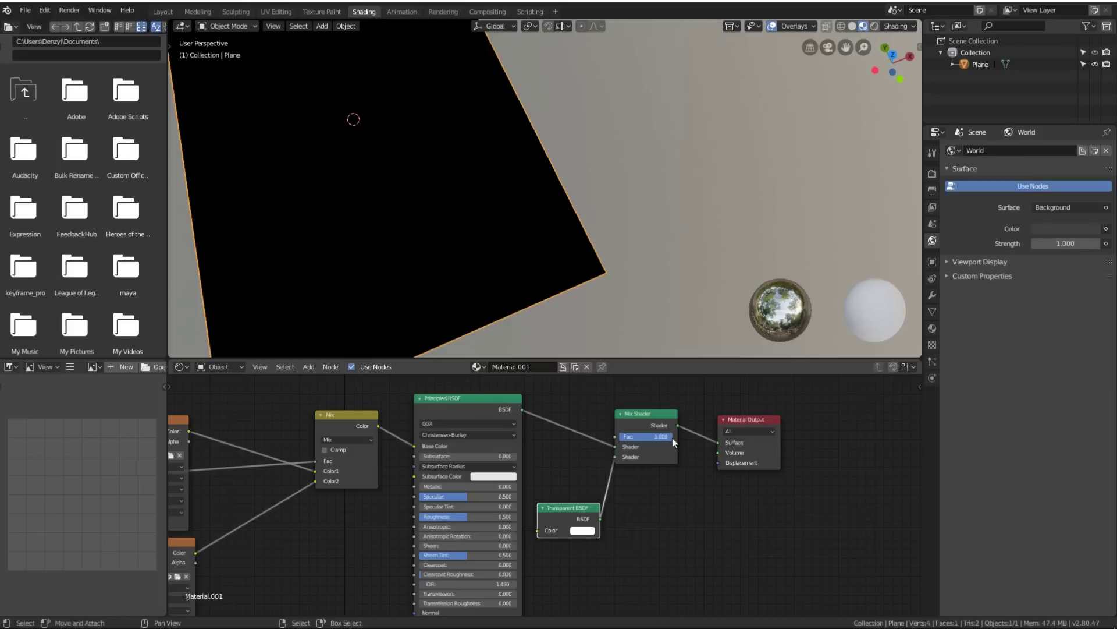
Step: Space out the Mix Shader and Material Output nodes to leave more room after the Principled BSDF
{"action": "scroll", "coordinate": [640, 441], "scroll_direction": "down", "scroll_amount": 1}
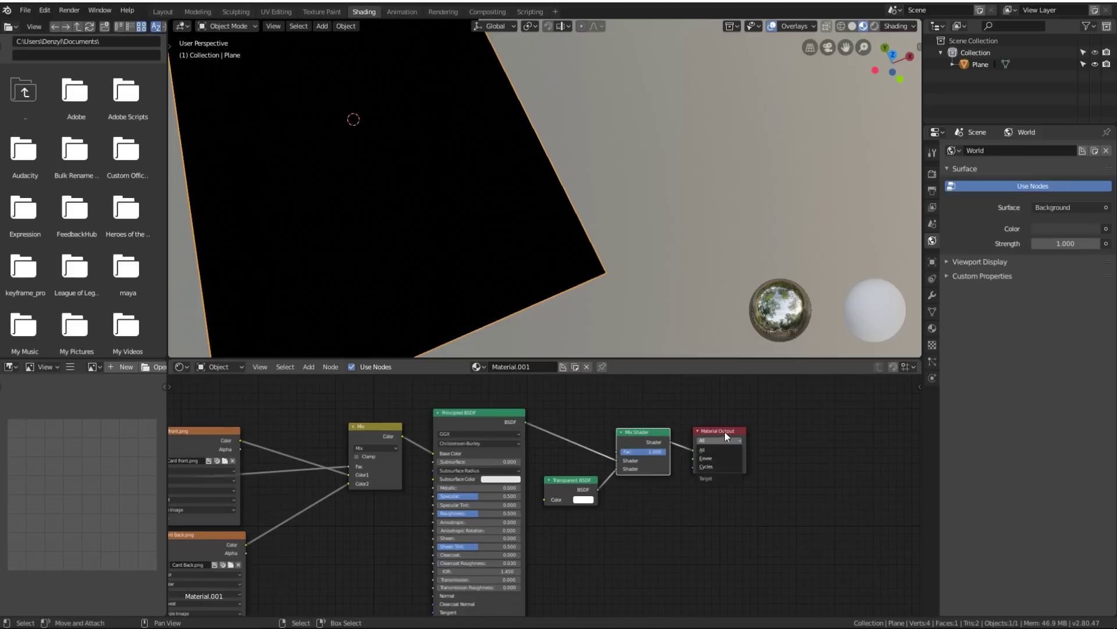
{"action": "left_click_drag", "start_coordinate": [721, 428], "coordinate": [781, 410]}
{"action": "left_click_drag", "start_coordinate": [660, 432], "coordinate": [700, 428]}
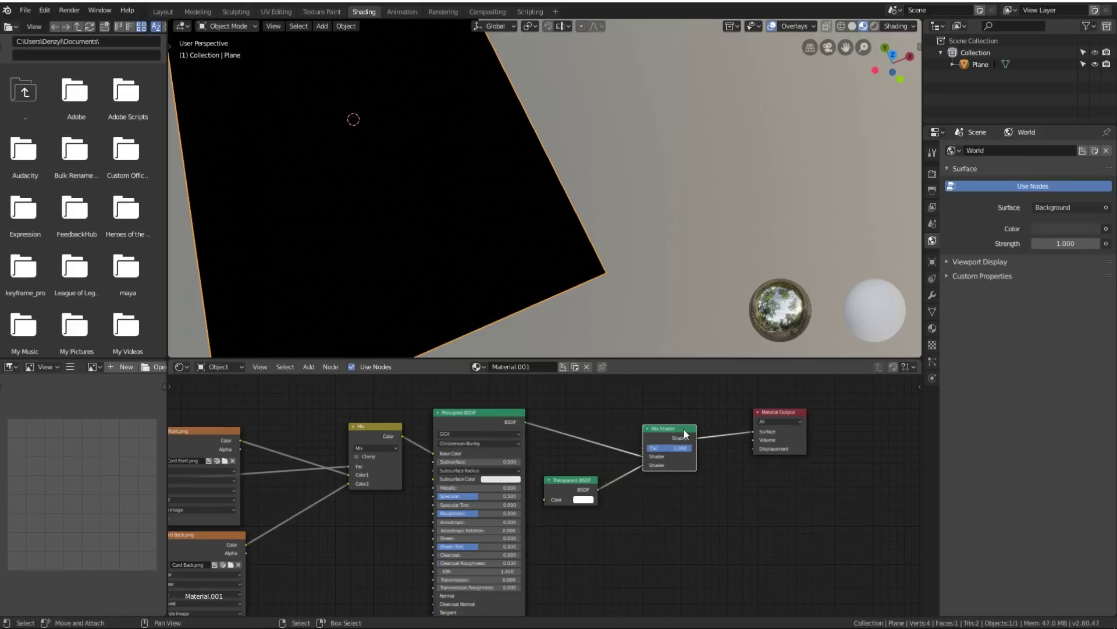
Step: Set Material.001's Blend Mode to Alpha Clip in the material settings
{"action": "left_click", "coordinate": [931, 328]}
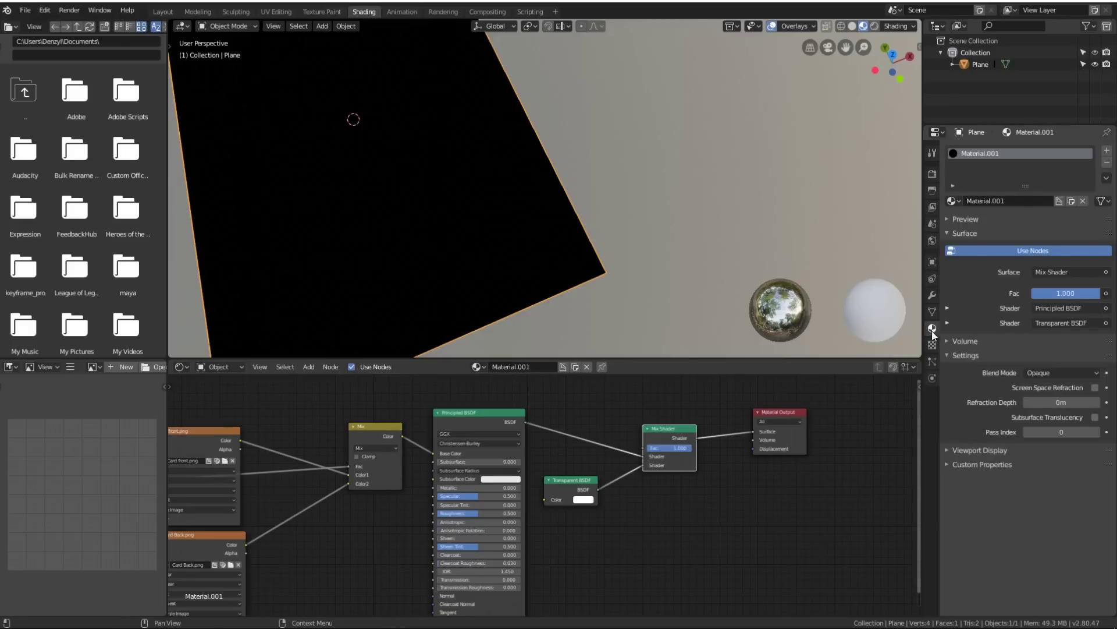
{"action": "left_click", "coordinate": [979, 355]}
{"action": "left_click", "coordinate": [979, 356]}
{"action": "left_click", "coordinate": [1045, 373]}
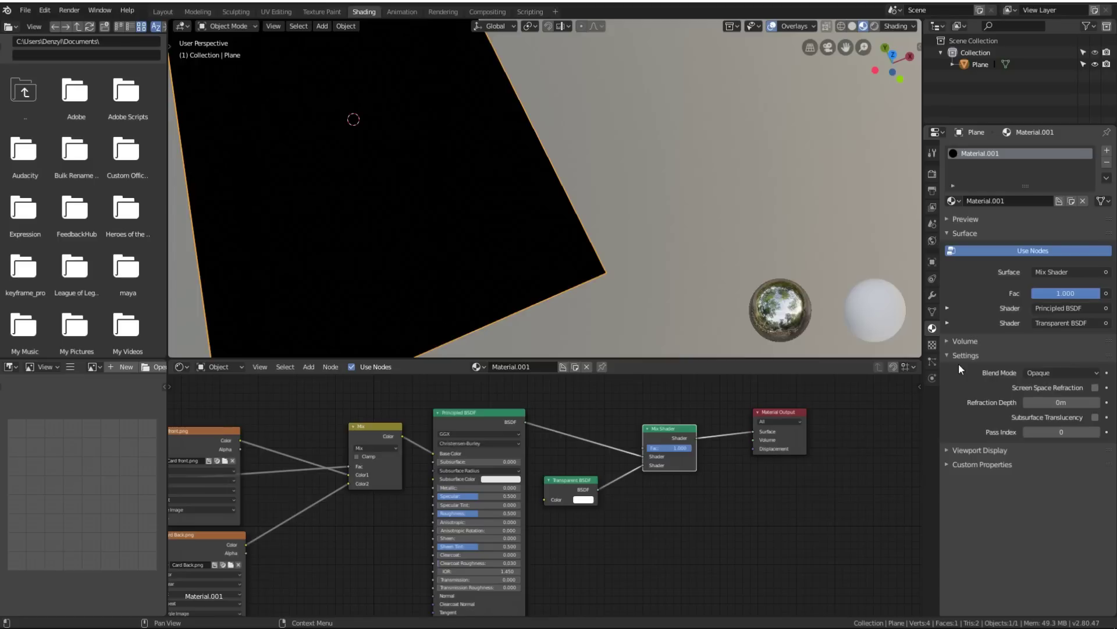
{"action": "left_click", "coordinate": [789, 419]}
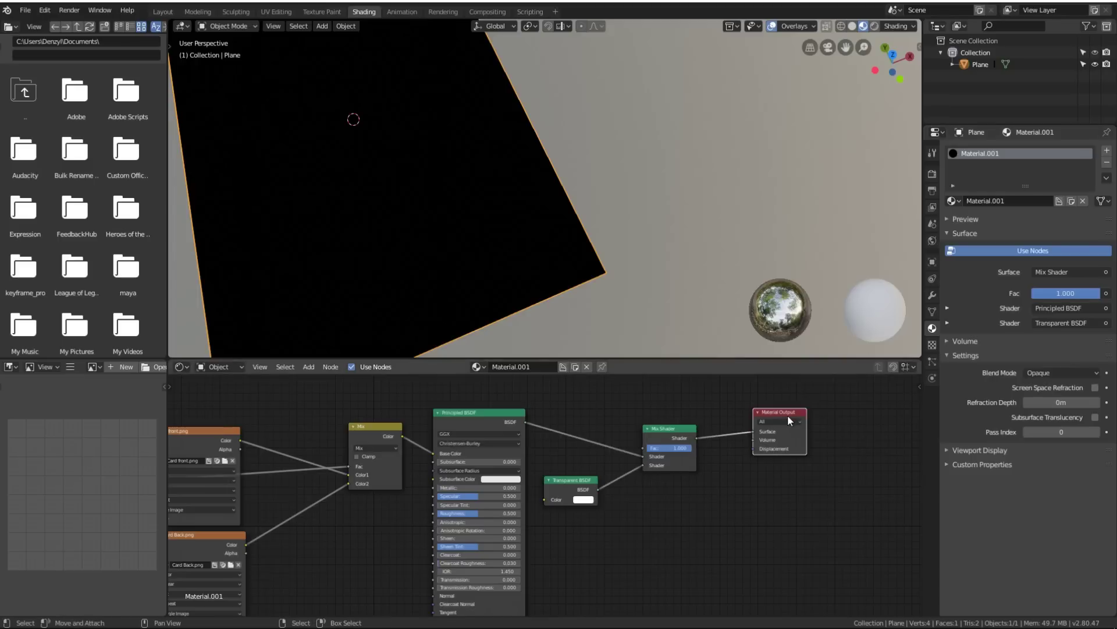
{"action": "left_click_drag", "start_coordinate": [789, 416], "coordinate": [812, 435]}
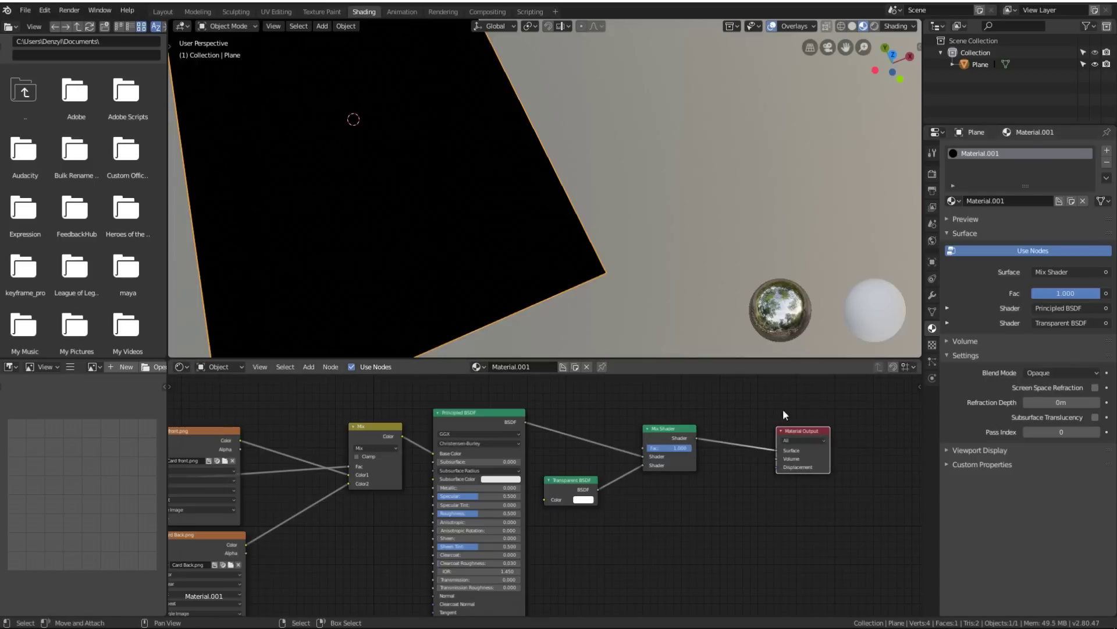
{"action": "left_click", "coordinate": [1045, 373]}
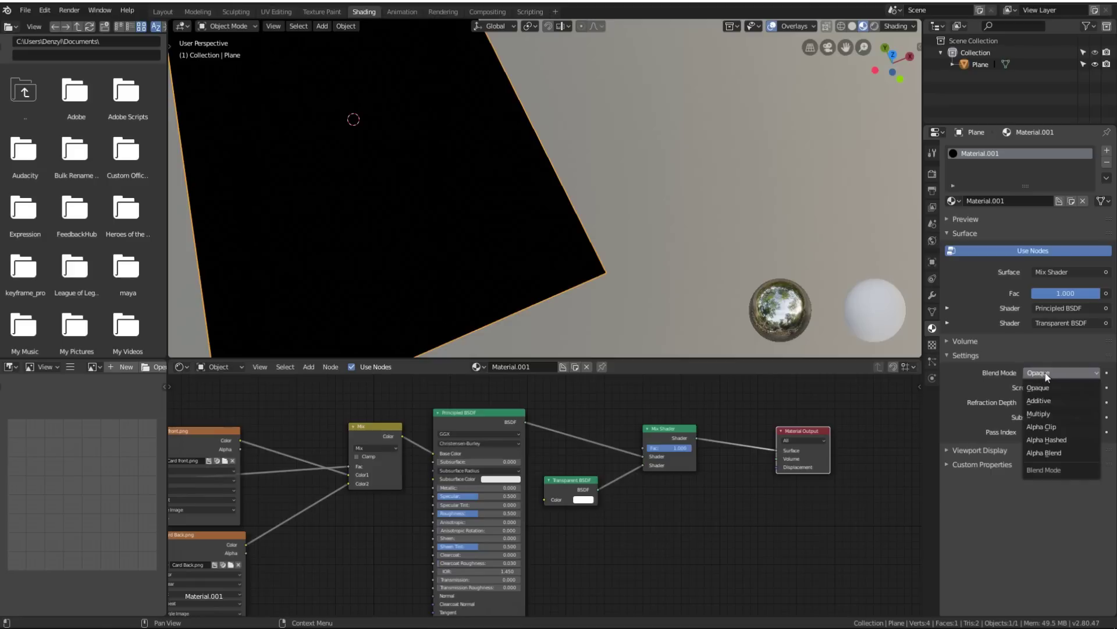
{"action": "left_click", "coordinate": [1034, 427]}
{"action": "mouse_move", "coordinate": [682, 253]}
{"action": "middle_mouse_down"}
{"action": "mouse_move", "coordinate": [673, 218]}
{"action": "mouse_move", "coordinate": [714, 212]}
{"action": "mouse_move", "coordinate": [768, 220]}
{"action": "mouse_move", "coordinate": [794, 236]}
{"action": "mouse_move", "coordinate": [791, 224]}
{"action": "mouse_move", "coordinate": [681, 236]}
{"action": "middle_mouse_up"}
Step: Connect the Card front.png texture's Alpha to the Mix Shader's Fac and swap the Mix Shader's two Shader inputs
{"action": "scroll", "coordinate": [603, 452], "scroll_direction": "down", "scroll_amount": 3}
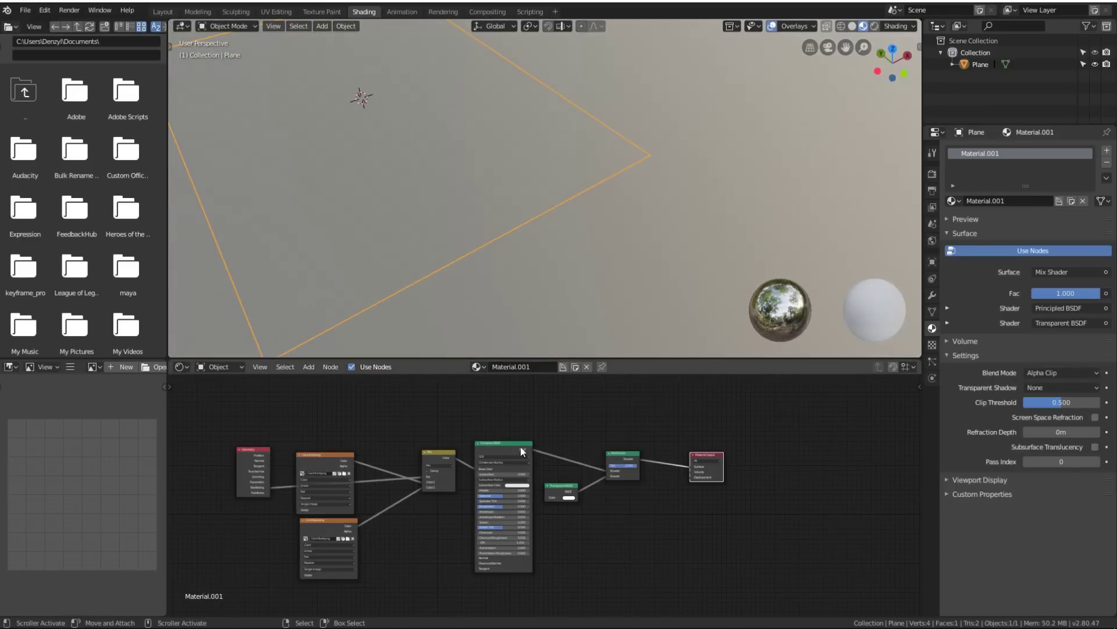
{"action": "middle_click_drag", "start_coordinate": [498, 501], "coordinate": [535, 473]}
{"action": "scroll", "coordinate": [535, 473], "scroll_direction": "up", "scroll_amount": 4}
{"action": "left_click", "coordinate": [334, 425]}
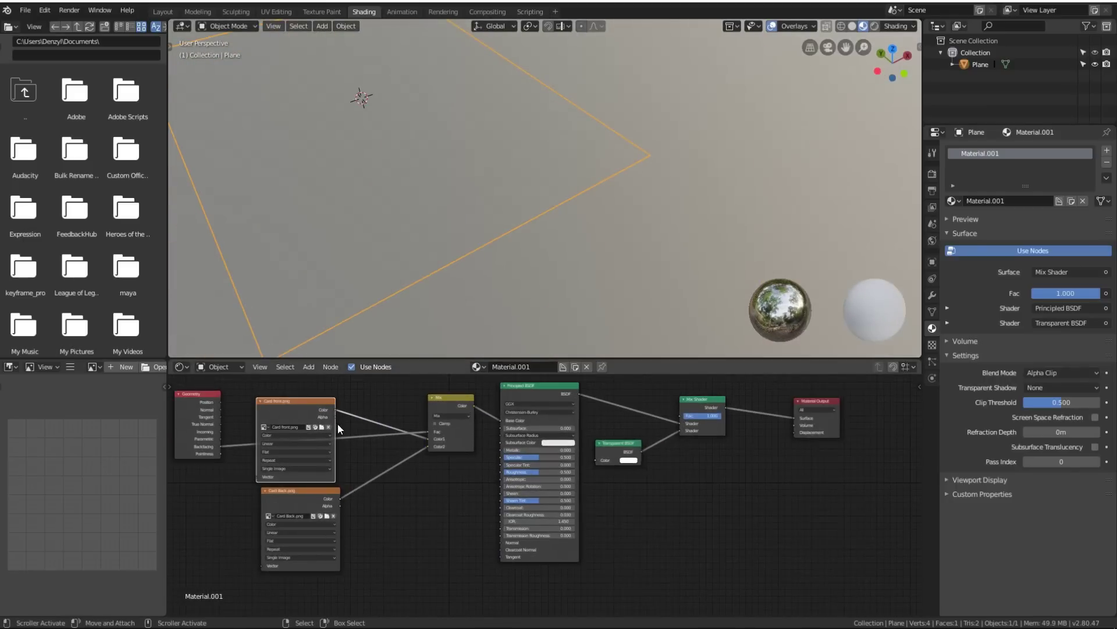
{"action": "left_click_drag", "start_coordinate": [336, 417], "coordinate": [682, 417]}
{"action": "middle_click_drag", "start_coordinate": [614, 308], "coordinate": [611, 235]}
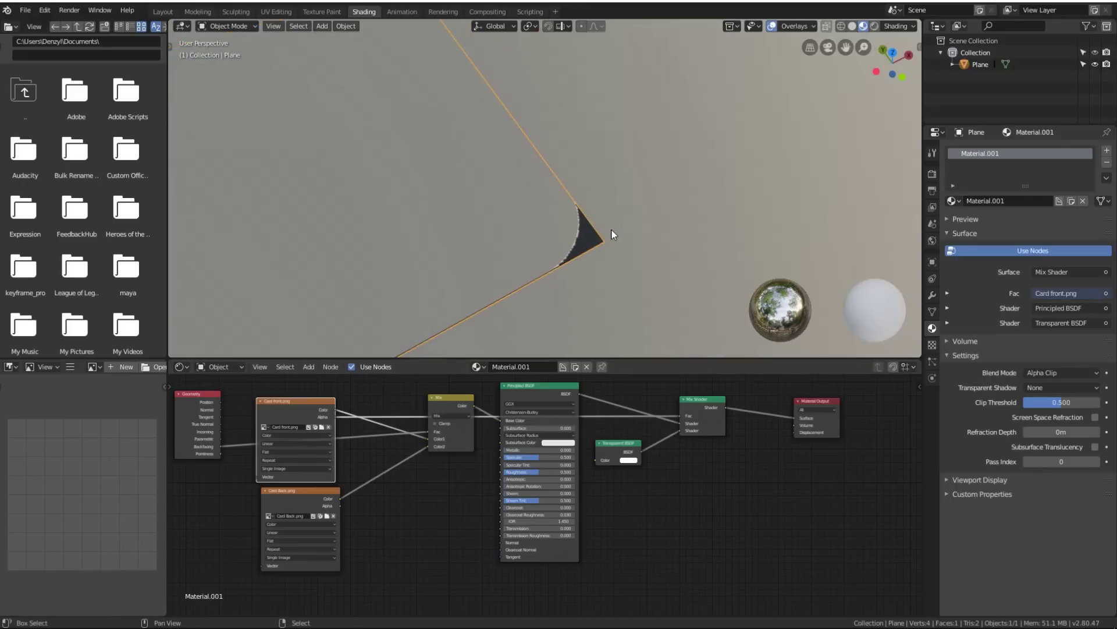
{"action": "scroll", "coordinate": [488, 254], "scroll_direction": "down", "scroll_amount": 5}
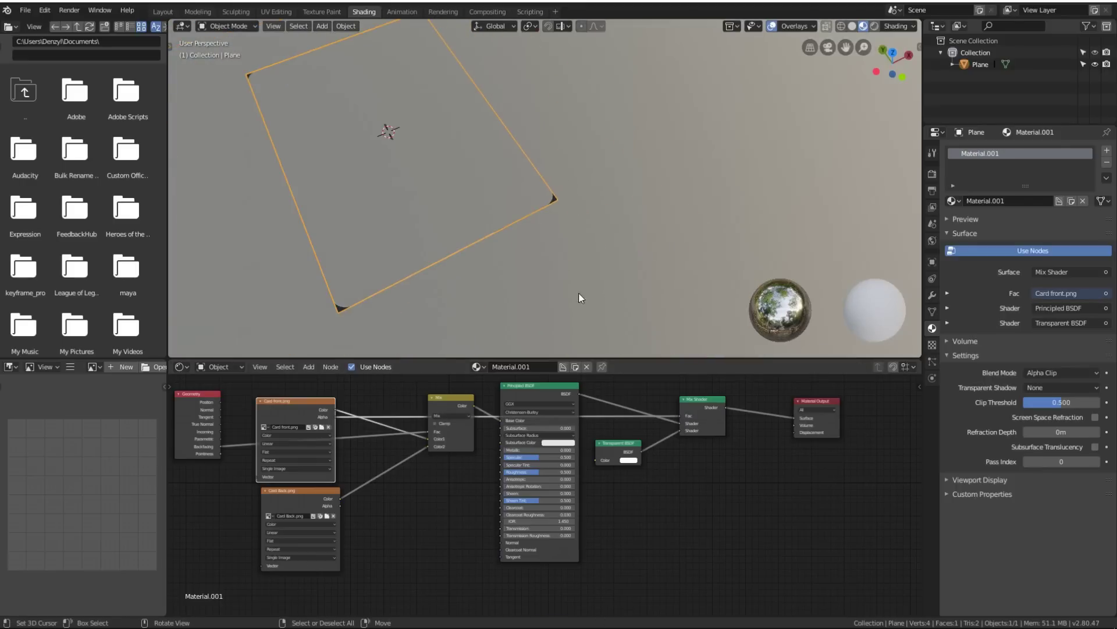
{"action": "left_click_drag", "start_coordinate": [681, 422], "coordinate": [682, 432]}
{"action": "scroll", "coordinate": [553, 233], "scroll_direction": "up", "scroll_amount": 5}
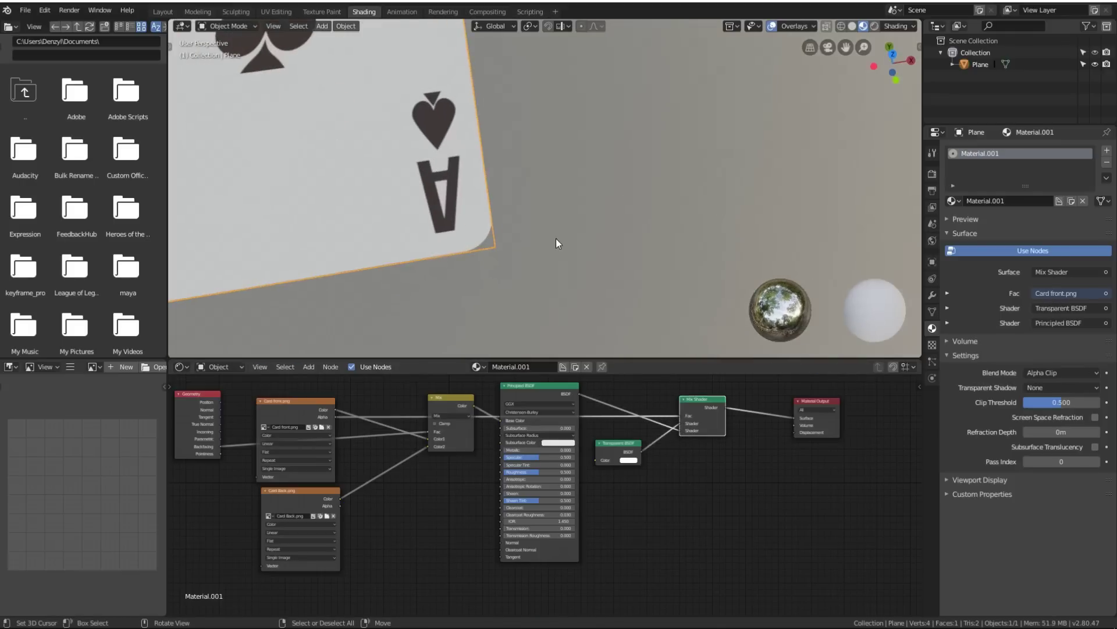
Step: Deselect the card and examine its corners and faces up close and from a distance
{"action": "left_click", "coordinate": [528, 277]}
{"action": "scroll", "coordinate": [537, 273], "scroll_direction": "down", "scroll_amount": 5}
{"action": "middle_click_drag", "start_coordinate": [536, 273], "coordinate": [523, 238]}
{"action": "scroll", "coordinate": [543, 281], "scroll_direction": "up", "scroll_amount": 3}
{"action": "scroll", "coordinate": [542, 296], "scroll_direction": "down", "scroll_amount": 4}
{"action": "scroll", "coordinate": [540, 294], "scroll_direction": "up", "scroll_amount": 4}
{"action": "scroll", "coordinate": [596, 296], "scroll_direction": "up", "scroll_amount": 4}
{"action": "scroll", "coordinate": [523, 239], "scroll_direction": "down", "scroll_amount": 7}
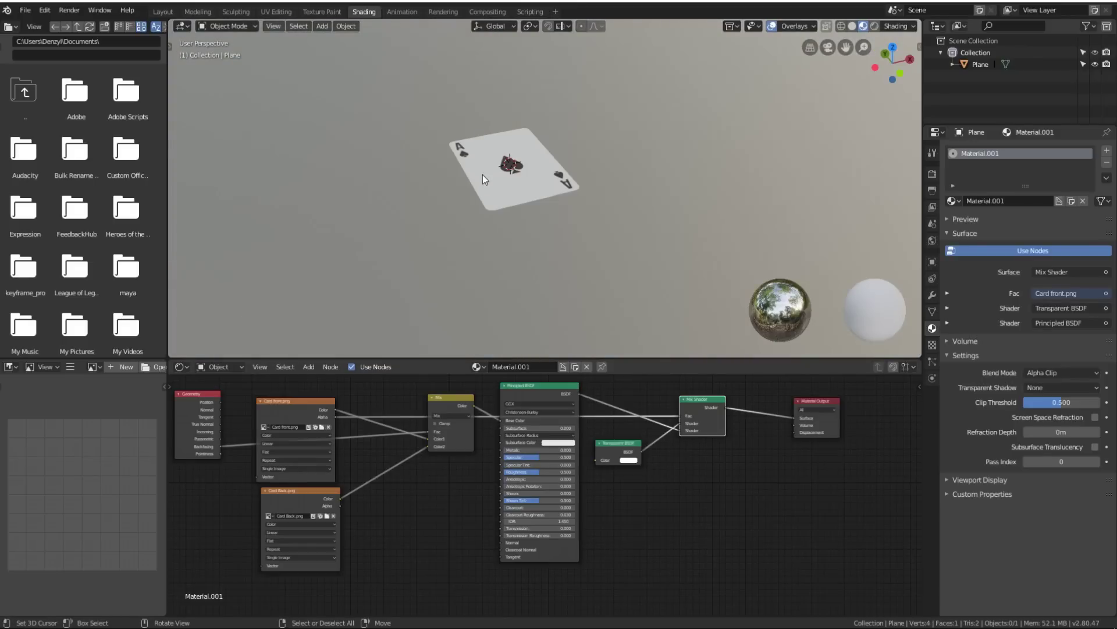
Step: Add a UV sphere to the scene and move it beside the playing card
{"action": "left_click", "coordinate": [503, 194]}
{"action": "scroll", "coordinate": [585, 283], "scroll_direction": "down", "scroll_amount": 2}
{"action": "scroll", "coordinate": [528, 254], "scroll_direction": "up", "scroll_amount": 5}
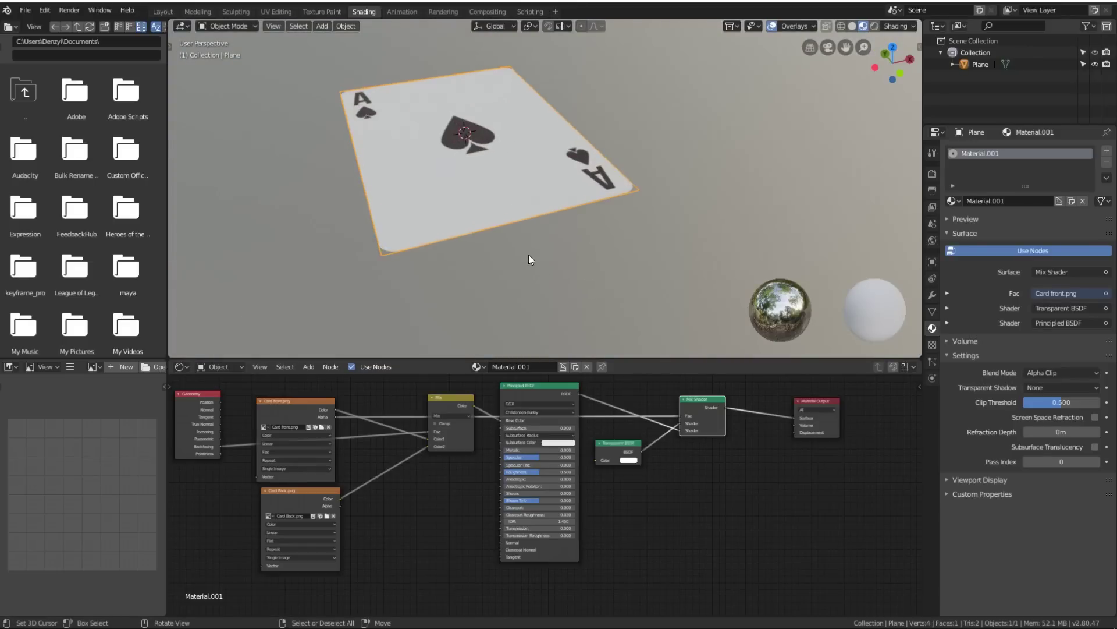
{"action": "middle_click_drag", "start_coordinate": [528, 253], "coordinate": [571, 261]}
{"action": "scroll", "coordinate": [564, 263], "scroll_direction": "down", "scroll_amount": 4}
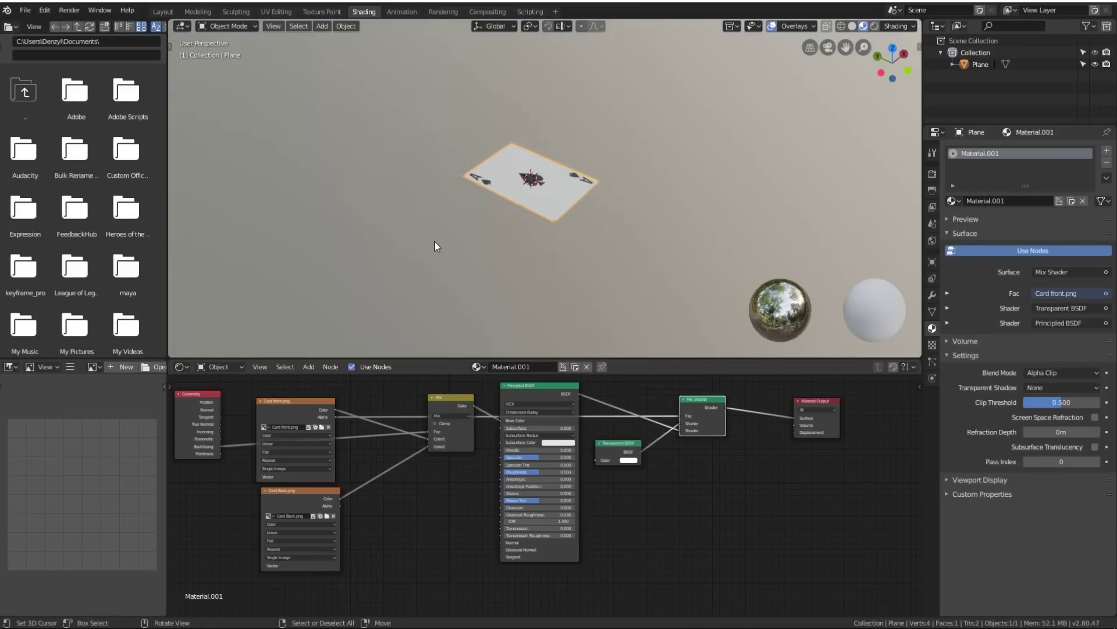
{"action": "key", "text": "shift+a"}
{"action": "mouse_move", "coordinate": [435, 242]}
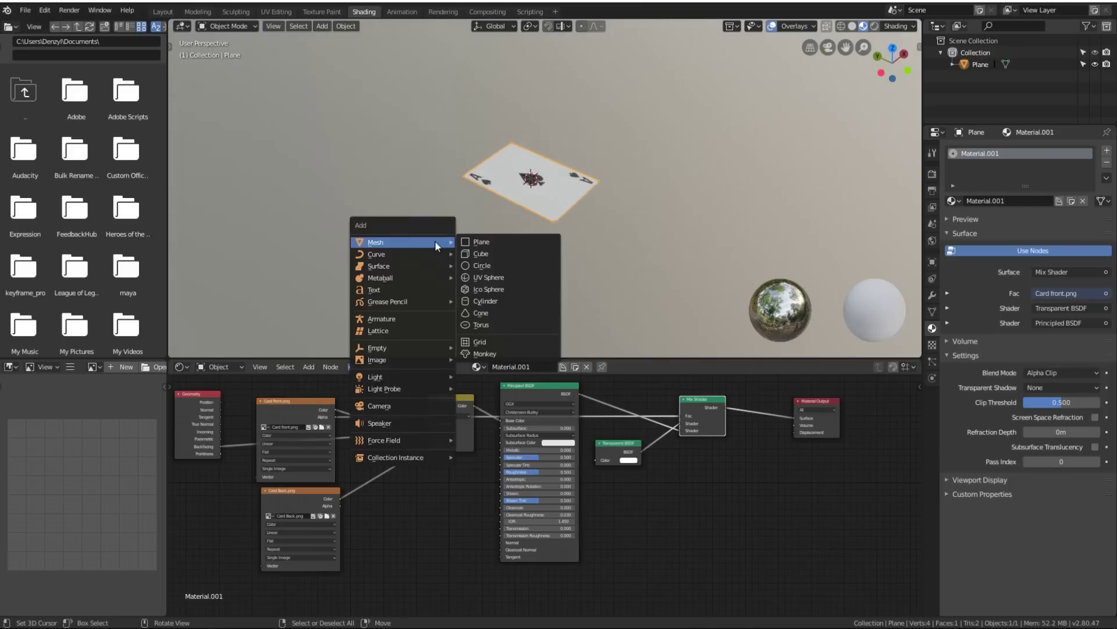
{"action": "left_click", "coordinate": [487, 279]}
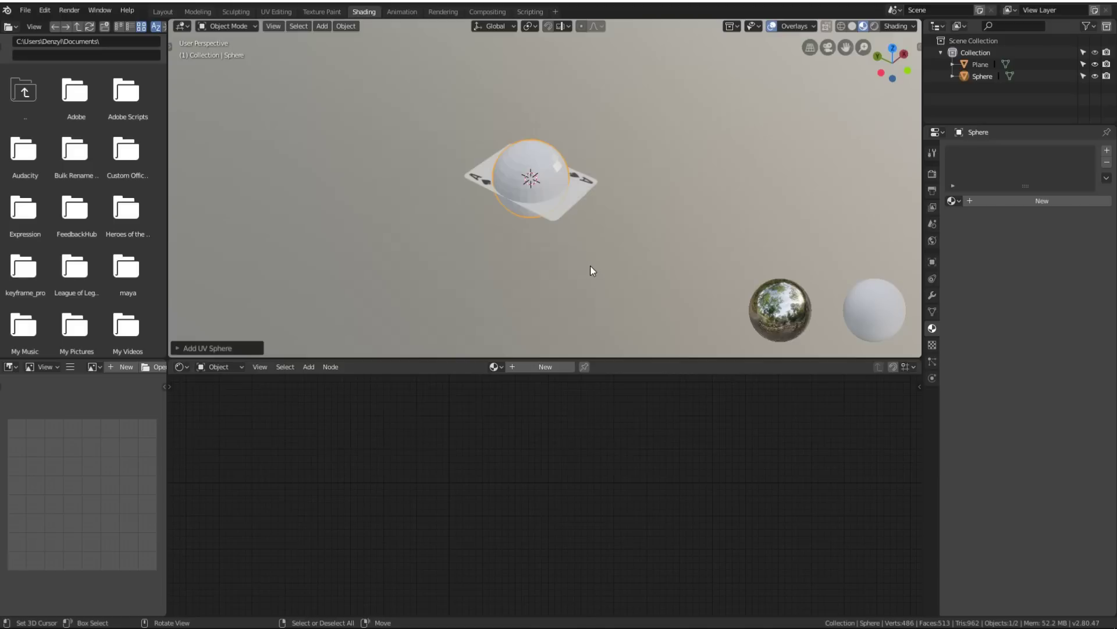
{"action": "key", "text": "g"}
{"action": "left_click", "coordinate": [468, 249]}
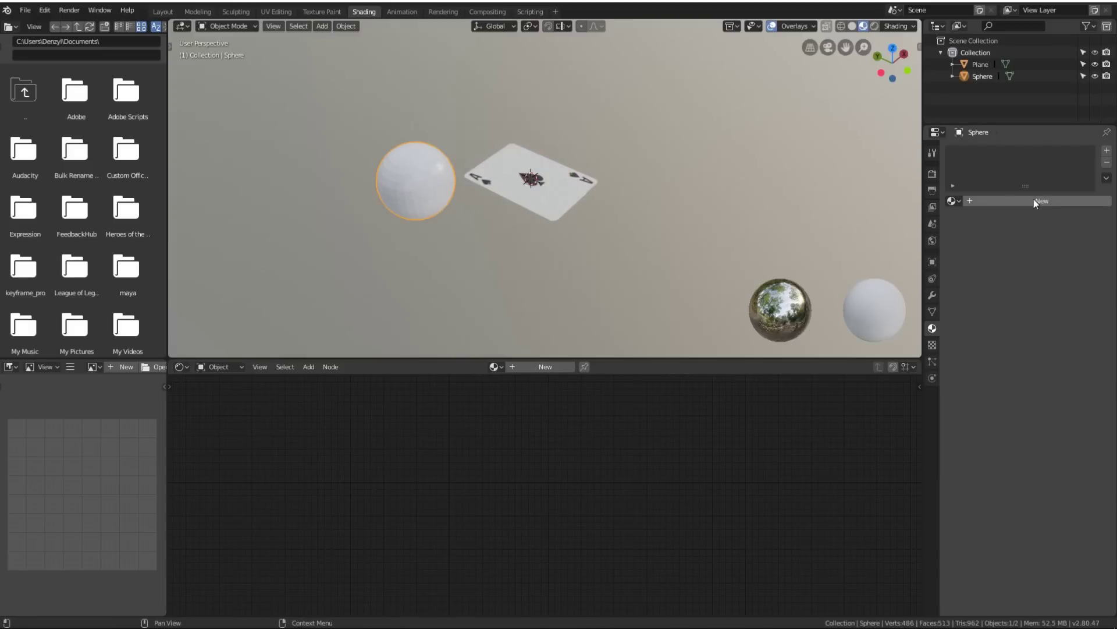
Step: Give the sphere an emitter particle system rendered as Object, with the card's Plane as the instance object
{"action": "left_click", "coordinate": [934, 361]}
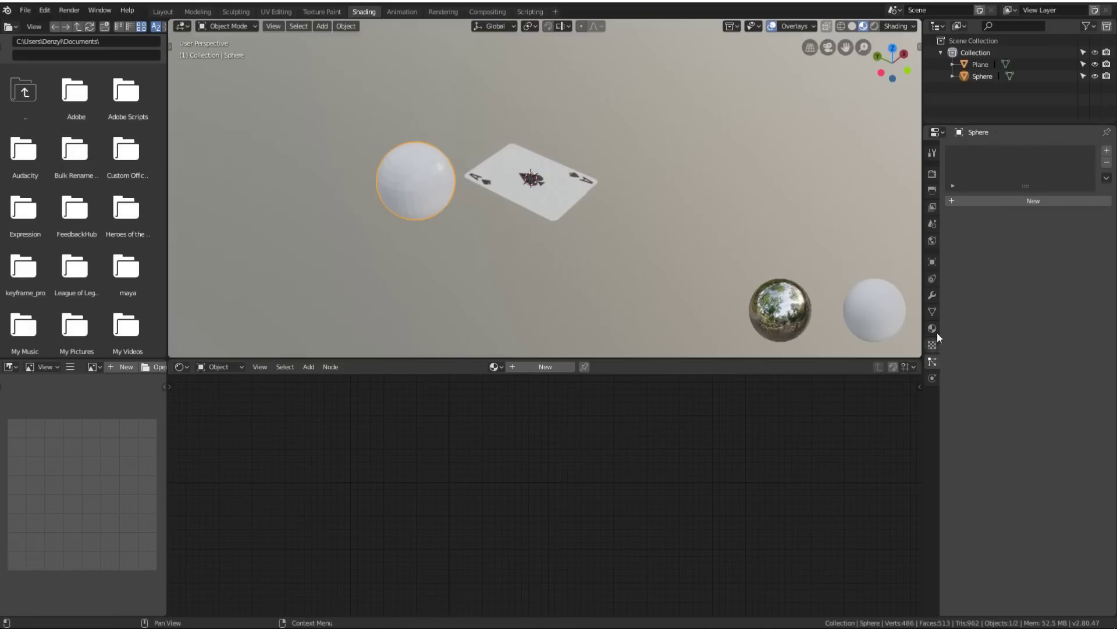
{"action": "left_click", "coordinate": [1008, 200]}
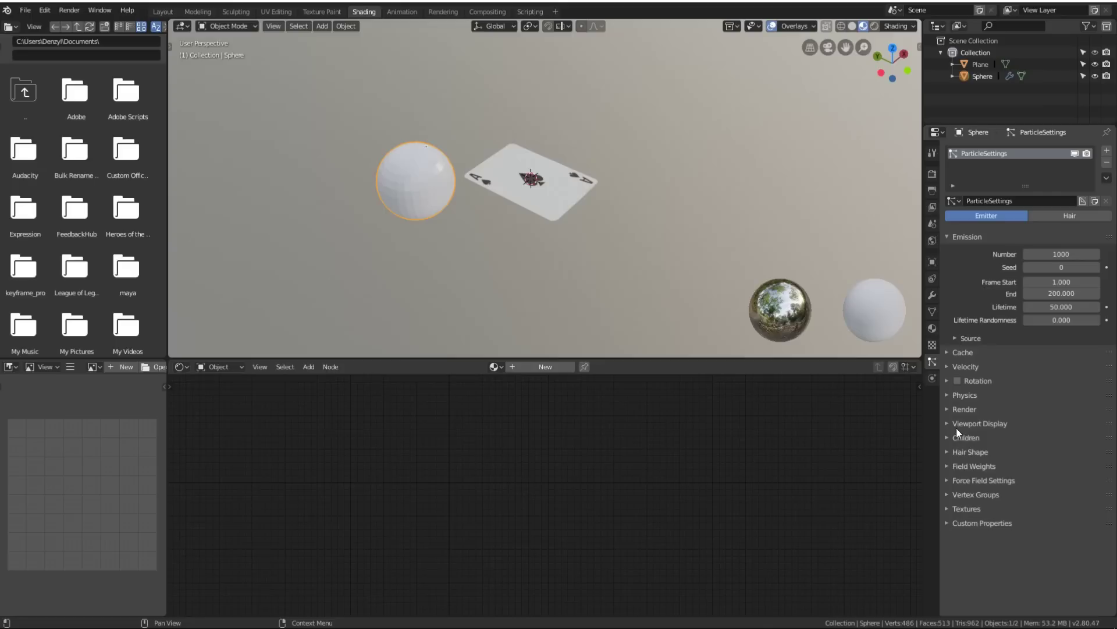
{"action": "left_click", "coordinate": [951, 410]}
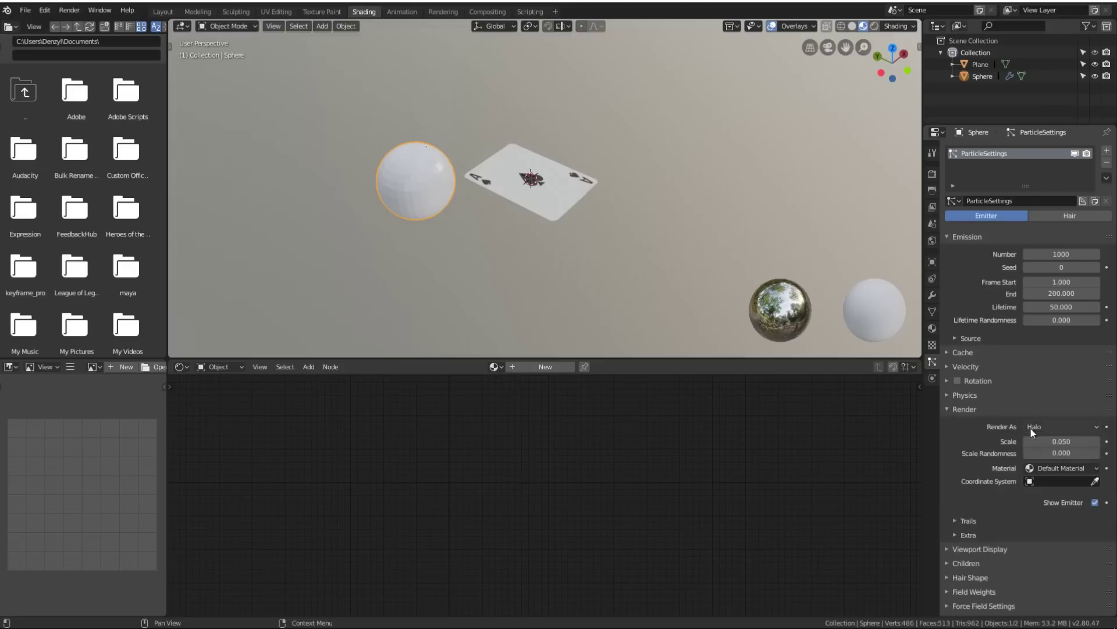
{"action": "left_click", "coordinate": [1042, 426]}
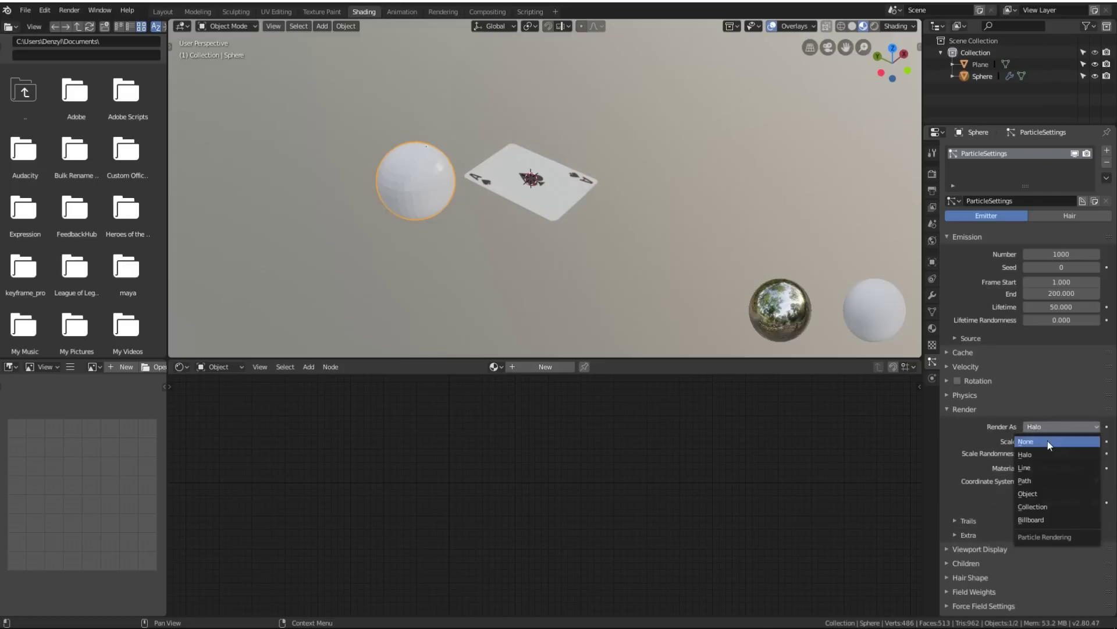
{"action": "left_click", "coordinate": [1035, 493]}
{"action": "left_click", "coordinate": [1055, 511]}
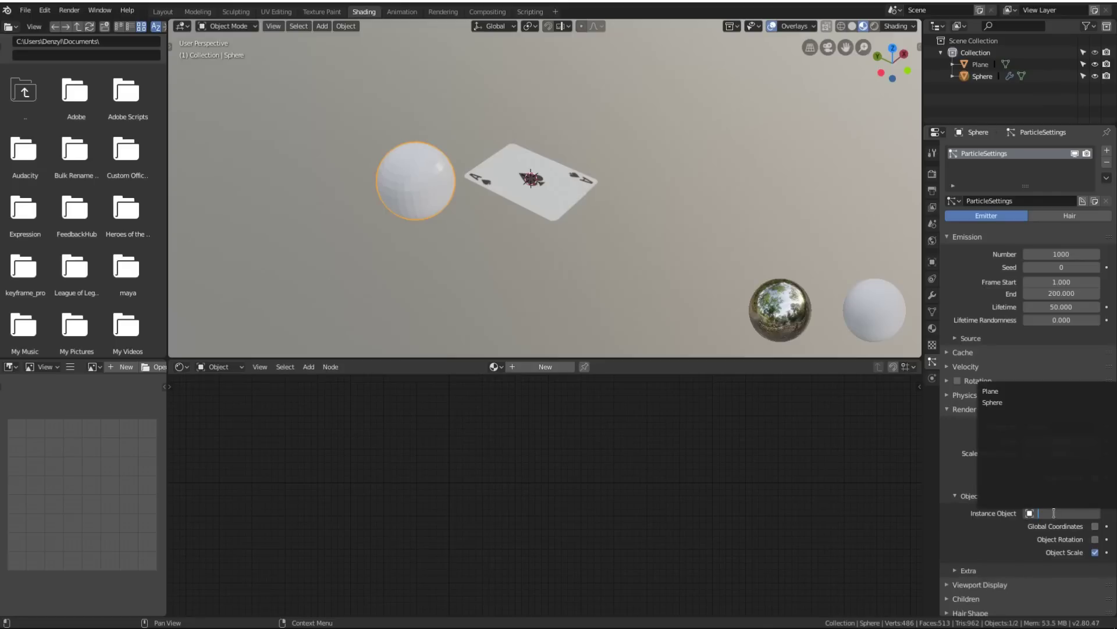
{"action": "left_click", "coordinate": [1002, 391]}
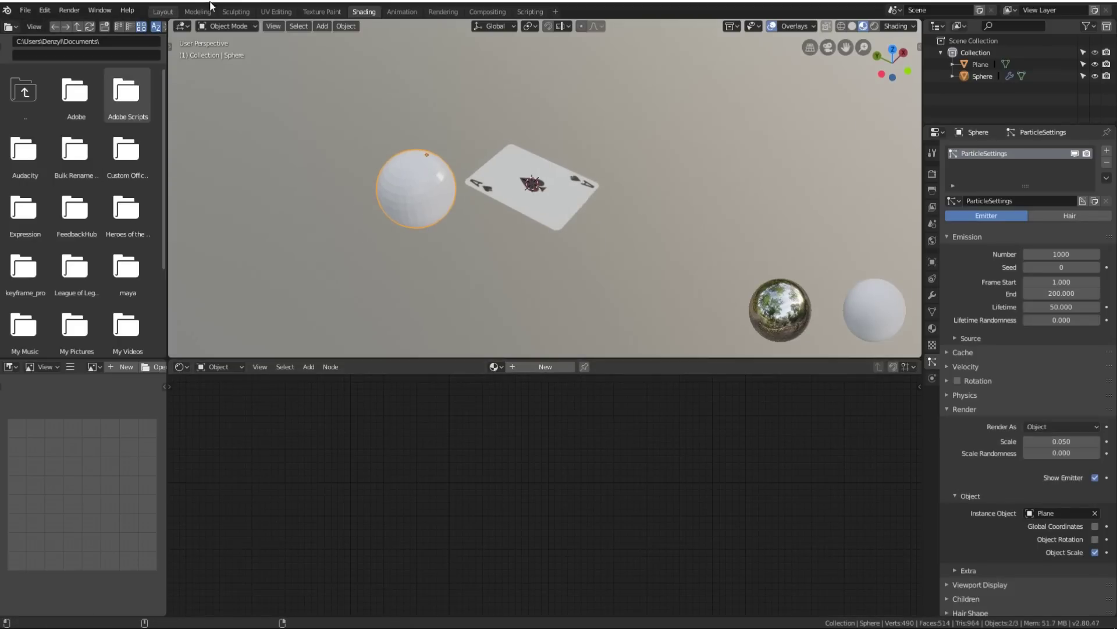
Step: Switch to the Animation workspace and run the sphere's particle emission up to frame 43
{"action": "left_click", "coordinate": [402, 12]}
{"action": "key", "text": "space"}
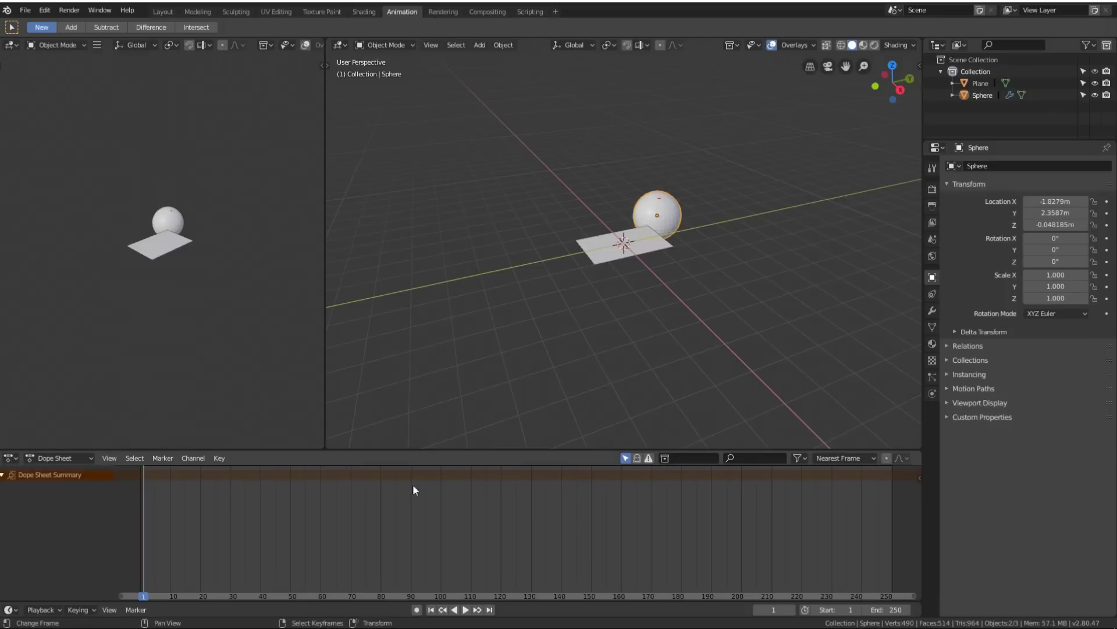
{"action": "left_click_drag", "start_coordinate": [191, 525], "coordinate": [270, 539]}
{"action": "key", "text": "space"}
Step: Examine the falling card particles below the emitter up close, from several angles and from a distance
{"action": "scroll", "coordinate": [561, 364], "scroll_direction": "up", "scroll_amount": 6}
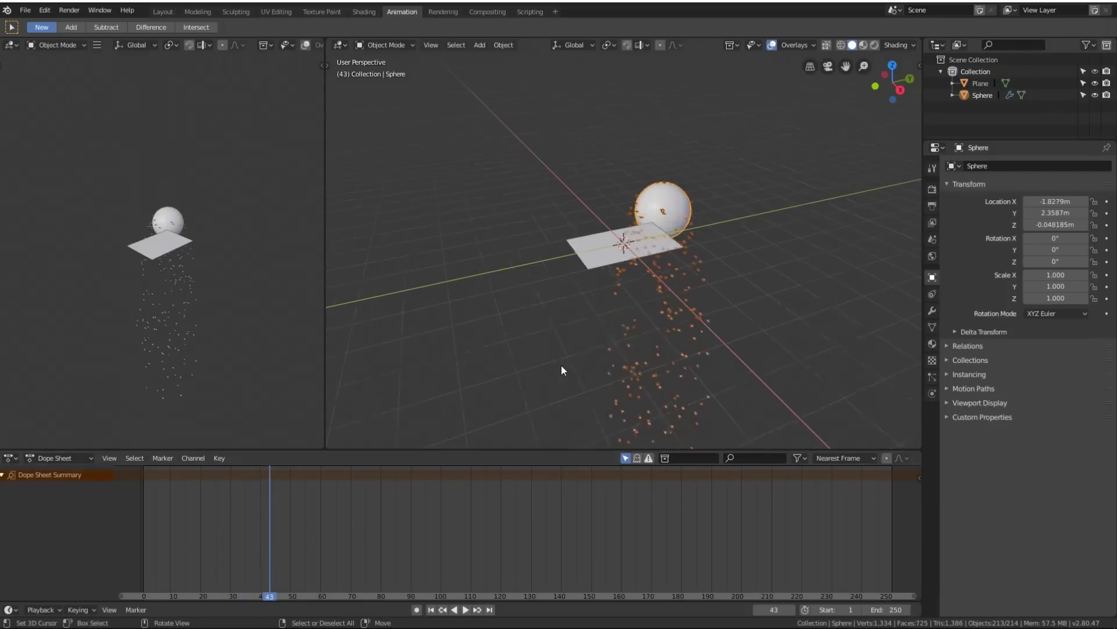
{"action": "middle_click_drag", "start_coordinate": [745, 310], "coordinate": [629, 252]}
{"action": "scroll", "coordinate": [628, 311], "scroll_direction": "up", "scroll_amount": 10}
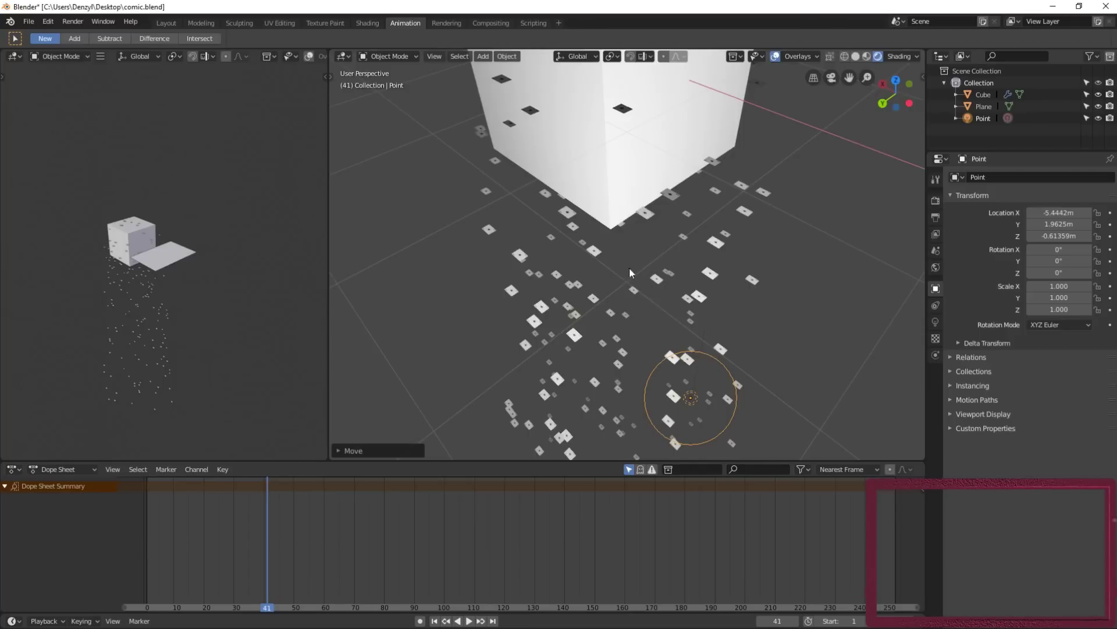
{"action": "middle_click_drag", "start_coordinate": [623, 281], "coordinate": [578, 261]}
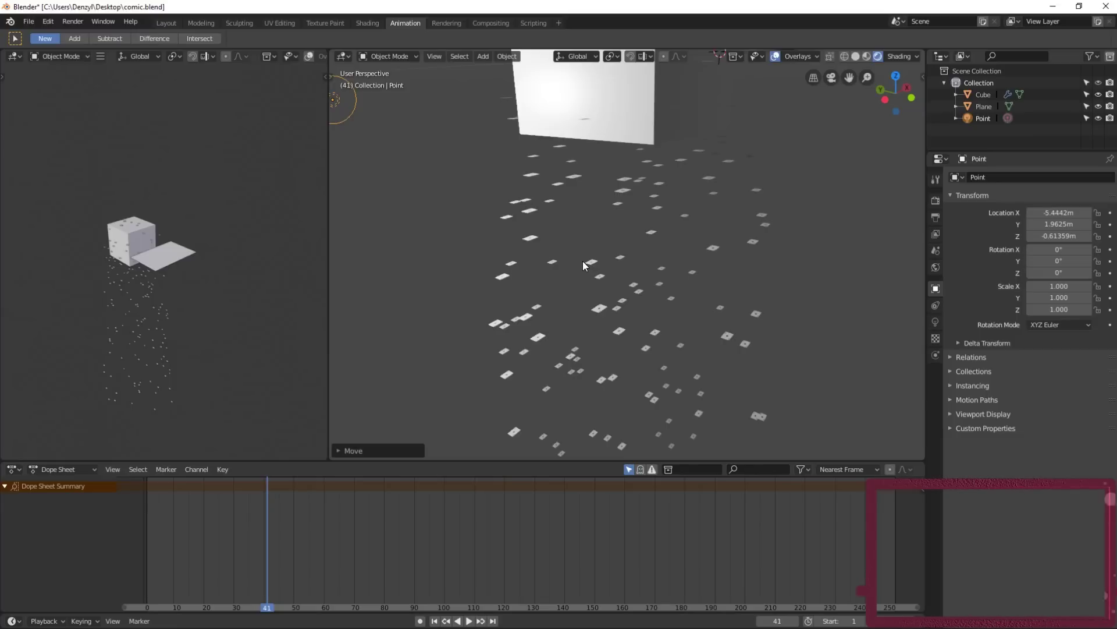
{"action": "middle_click_drag", "start_coordinate": [582, 261], "coordinate": [816, 271]}
{"action": "scroll", "coordinate": [798, 286], "scroll_direction": "down", "scroll_amount": 5}
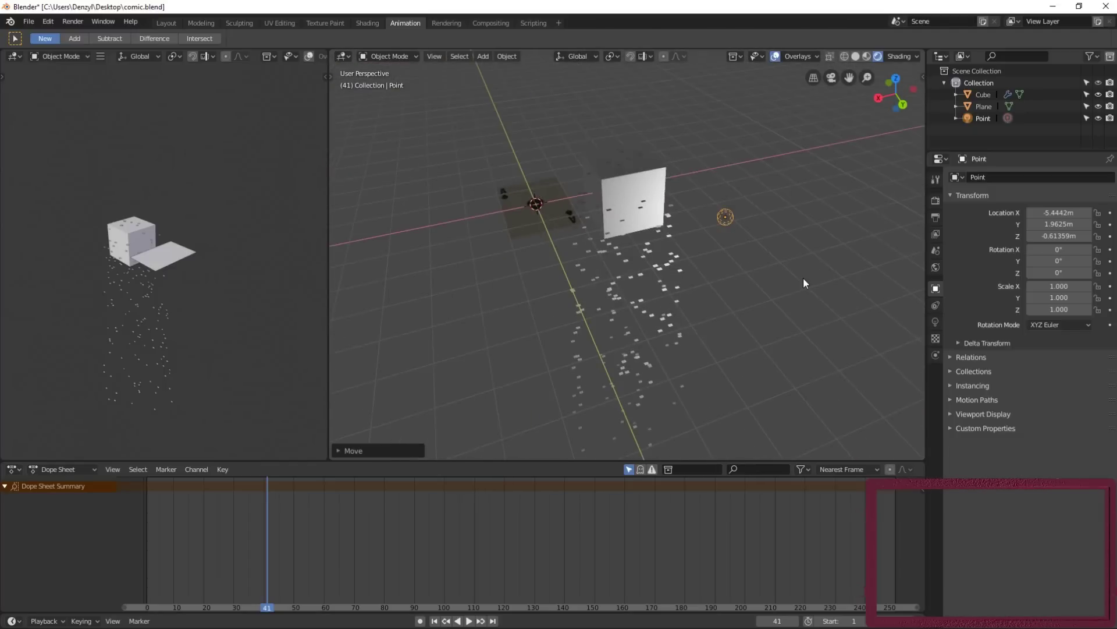